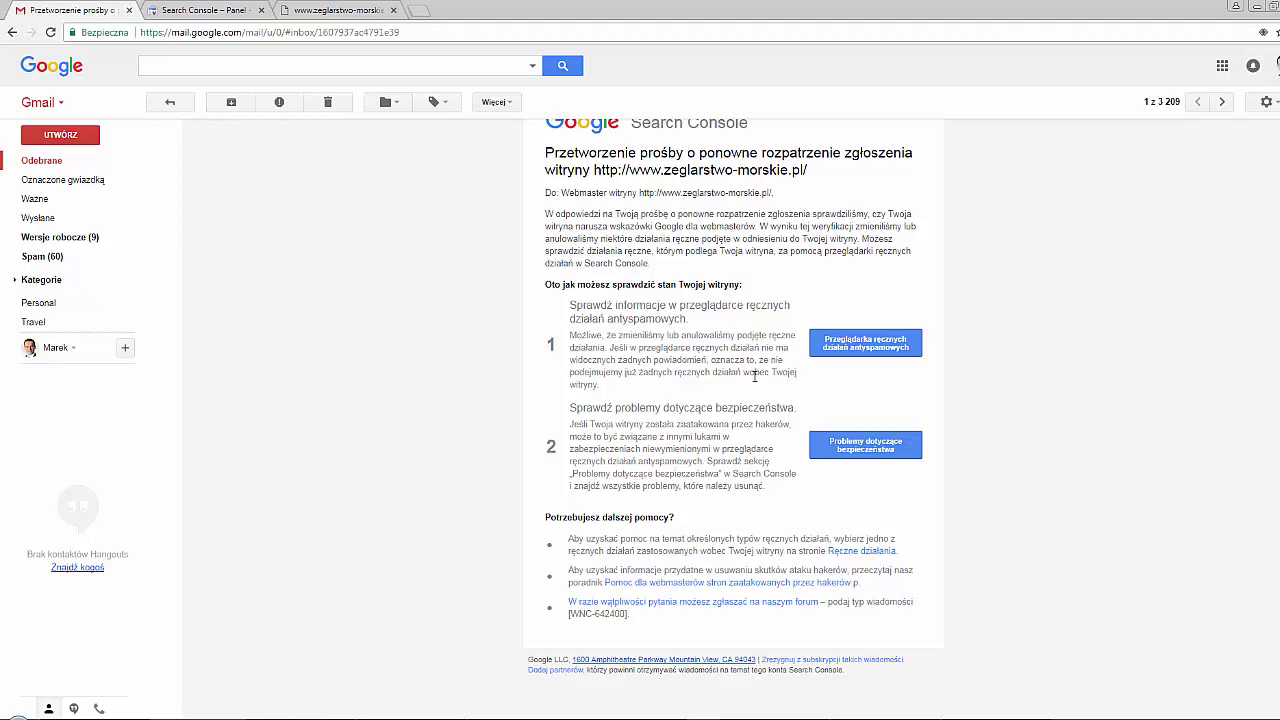
Open the manual actions viewer from the Search Console message, close the old Search Console tab, and check the report against the website tab.
{"action": "left_click", "coordinate": [877, 347]}
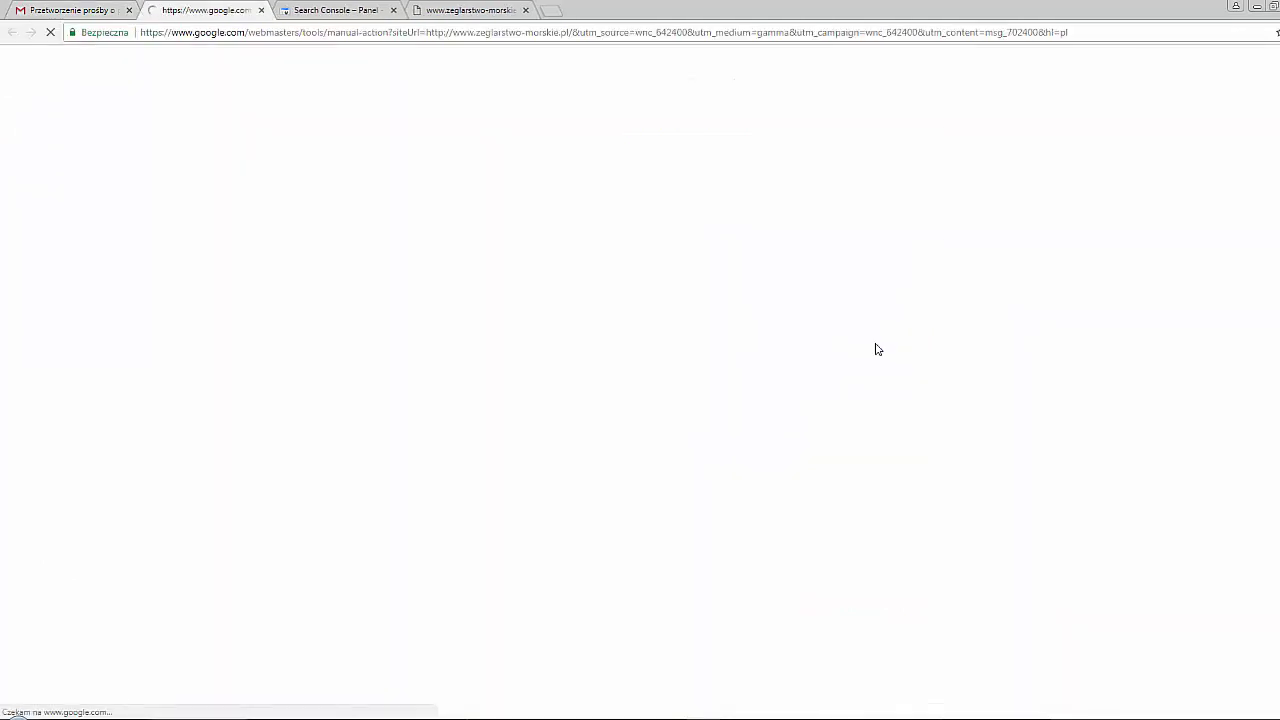
{"action": "left_click", "coordinate": [393, 10]}
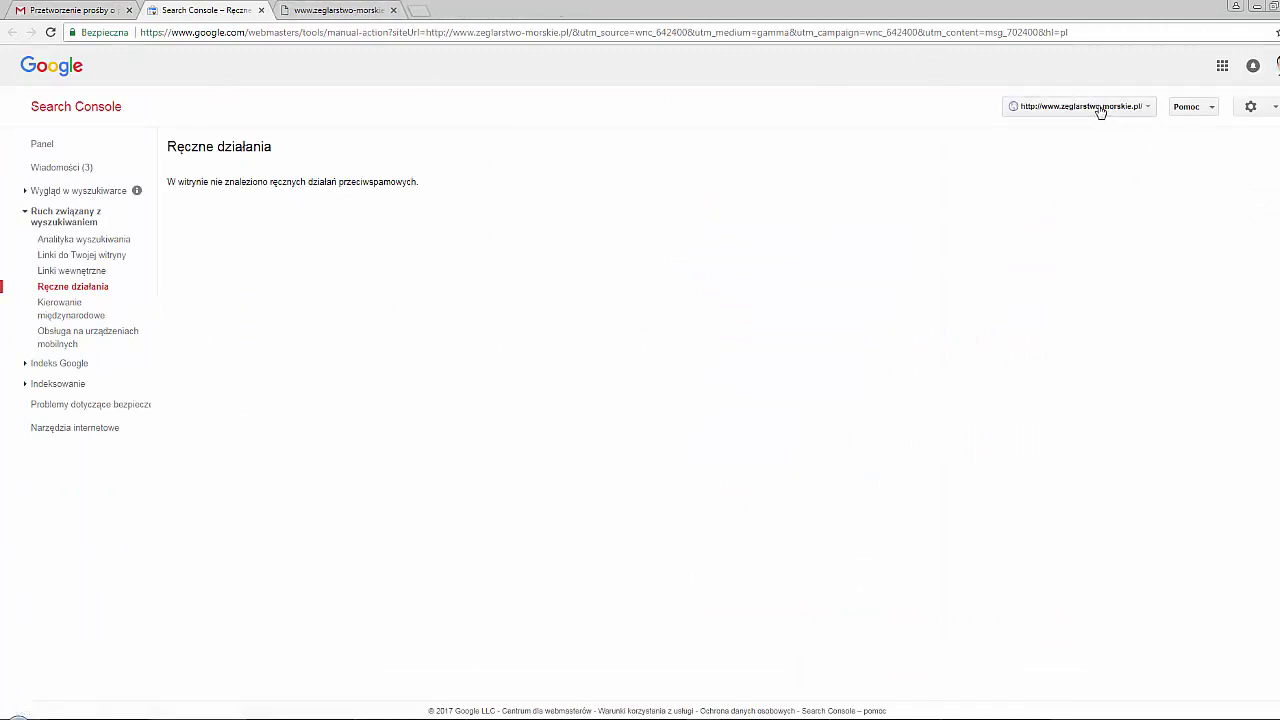
{"action": "left_click", "coordinate": [350, 10]}
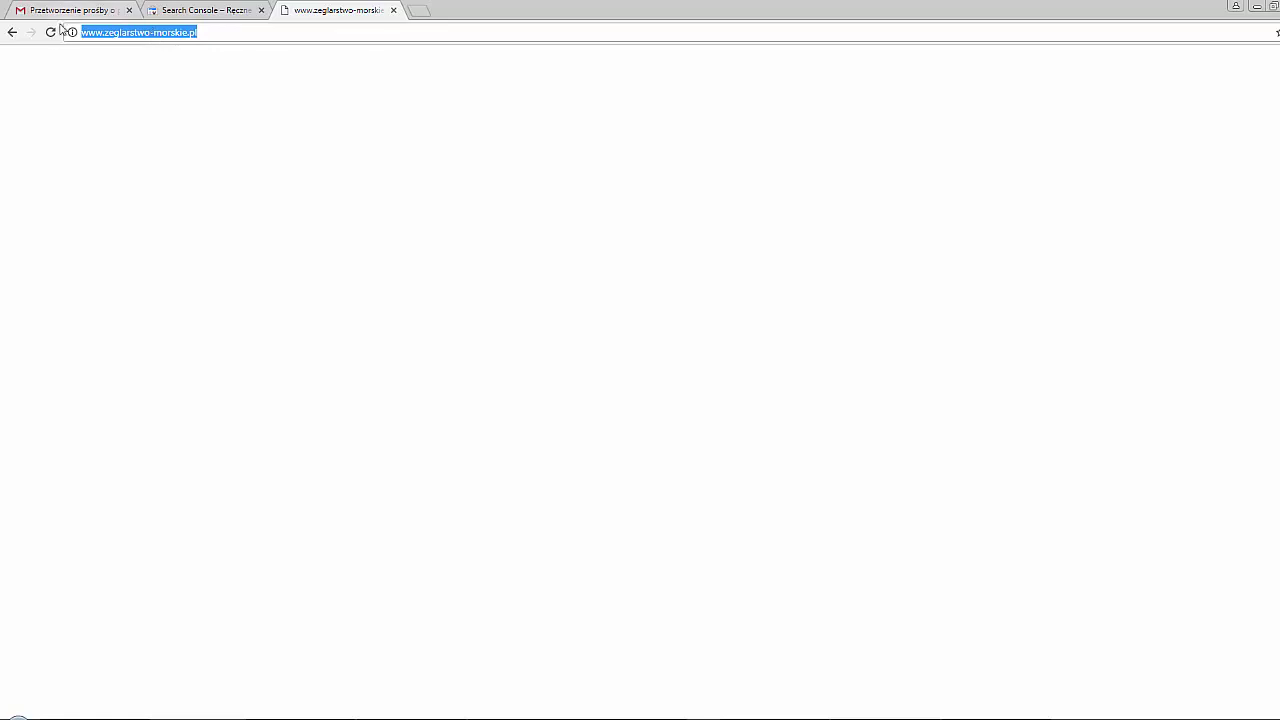
{"action": "left_click", "coordinate": [166, 10]}
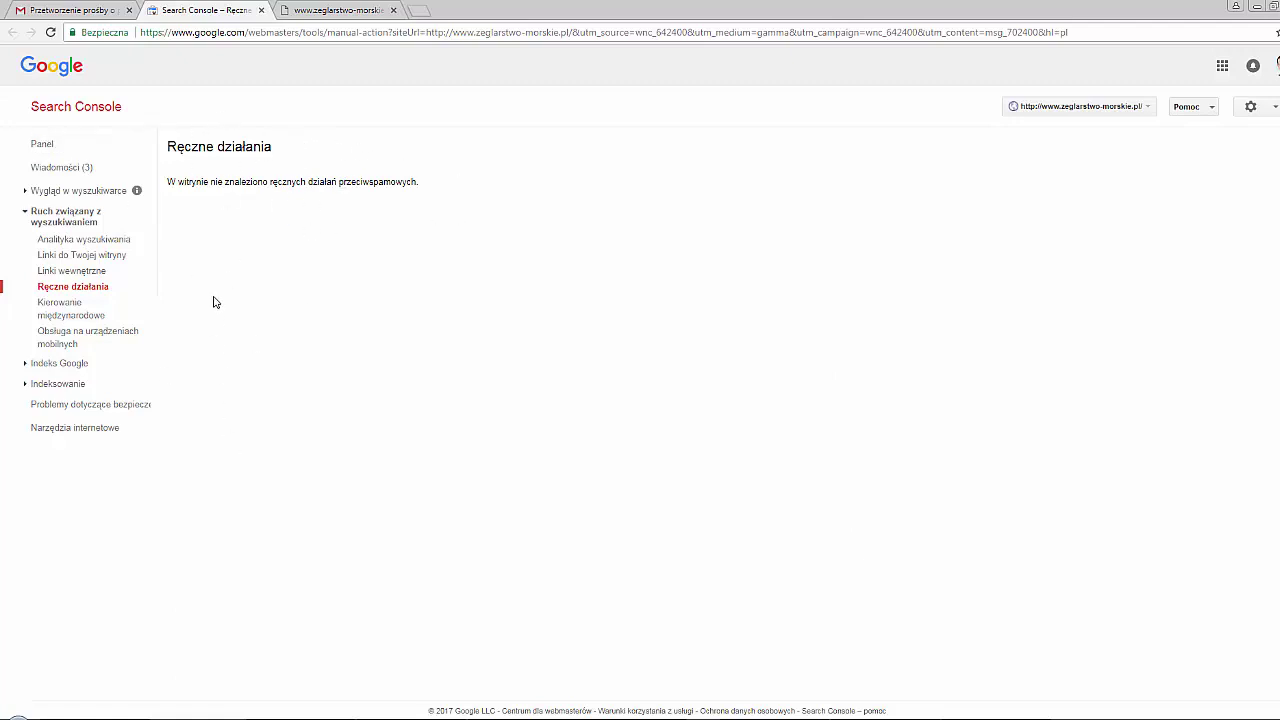
Return to the Gmail message, highlight the manual actions explanation, and open the linked security issues report in place of the old Search Console tab.
{"action": "left_click", "coordinate": [90, 10]}
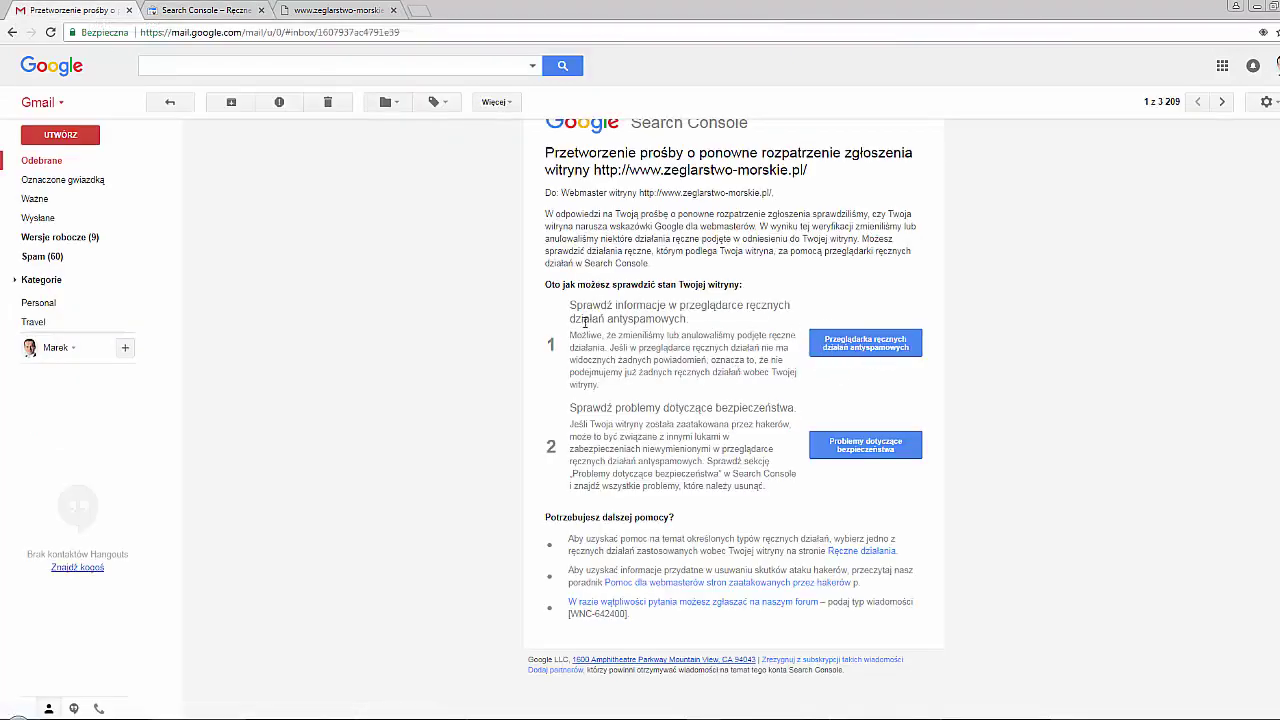
{"action": "left_click_drag", "start_coordinate": [586, 346], "coordinate": [605, 388]}
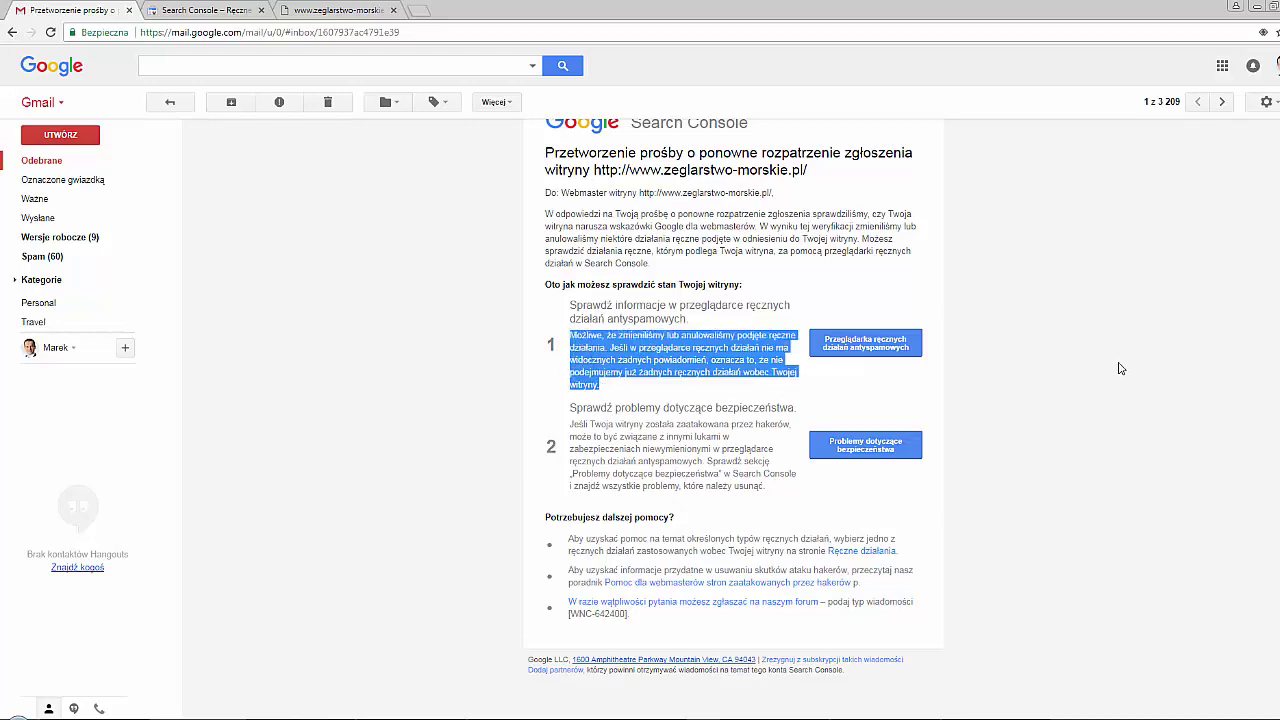
{"action": "scroll", "coordinate": [1120, 366], "scroll_direction": "down", "scroll_amount": 2}
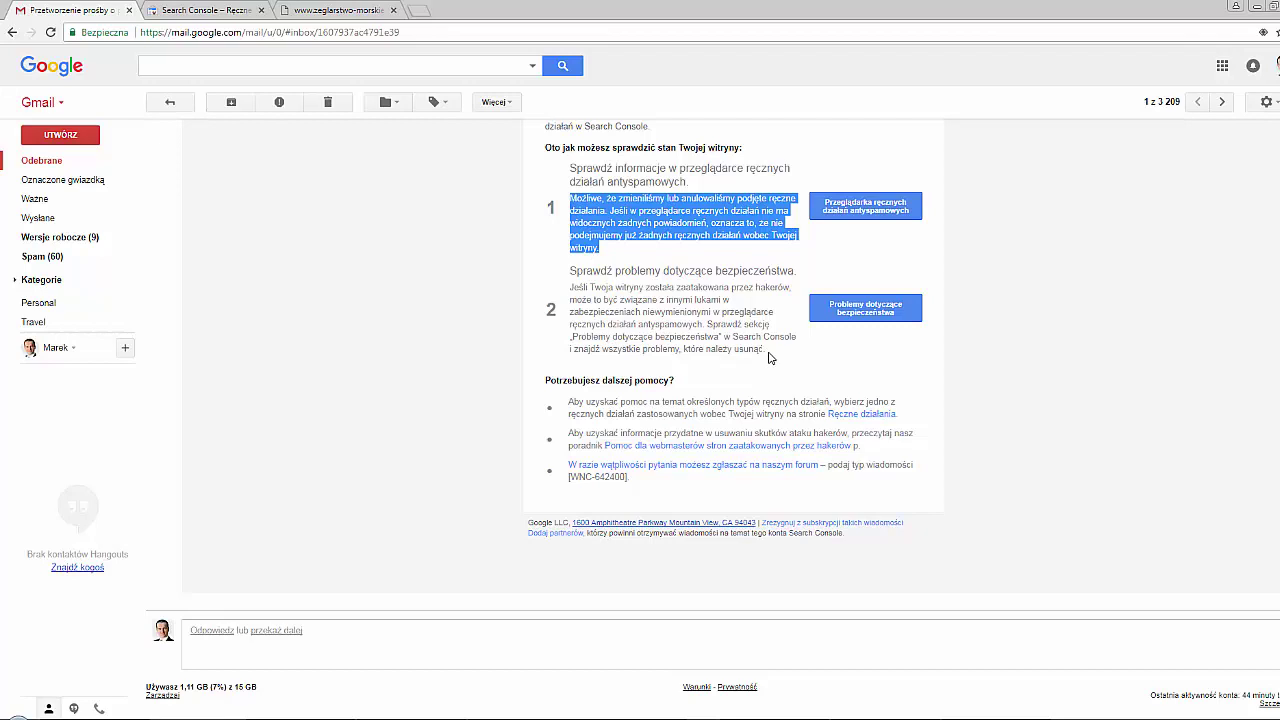
{"action": "left_click", "coordinate": [884, 318]}
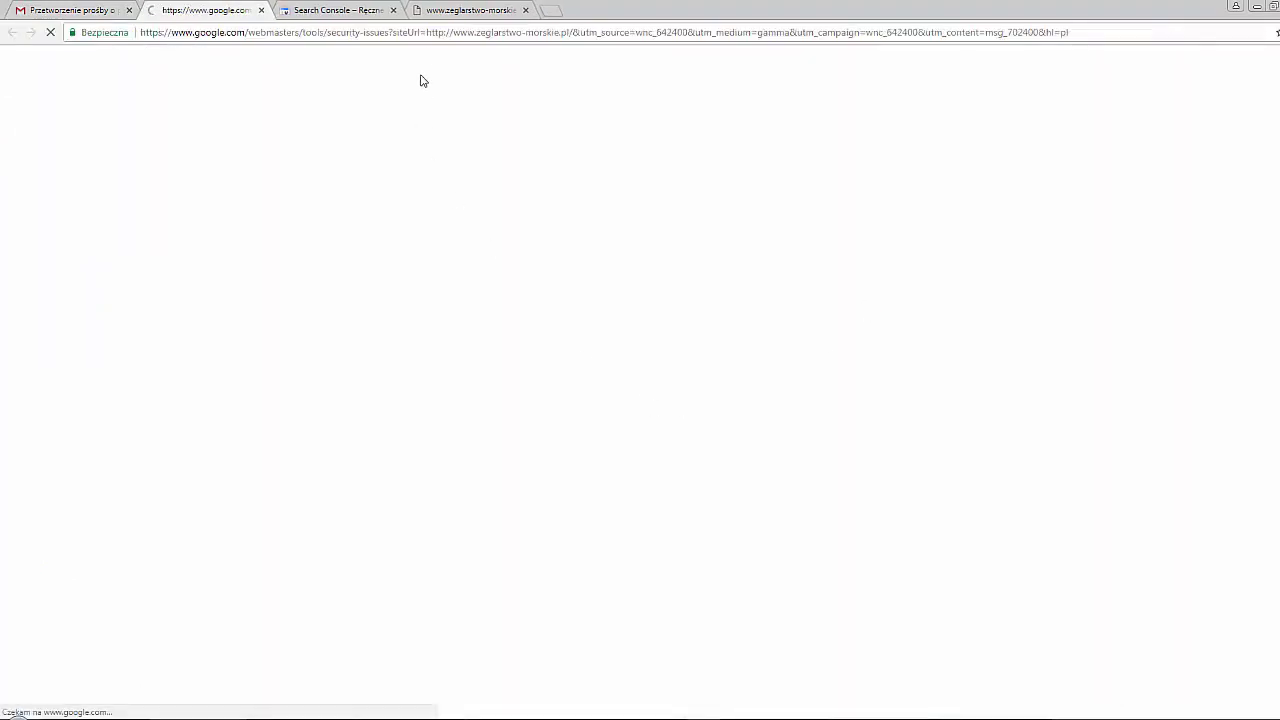
{"action": "left_click", "coordinate": [393, 10]}
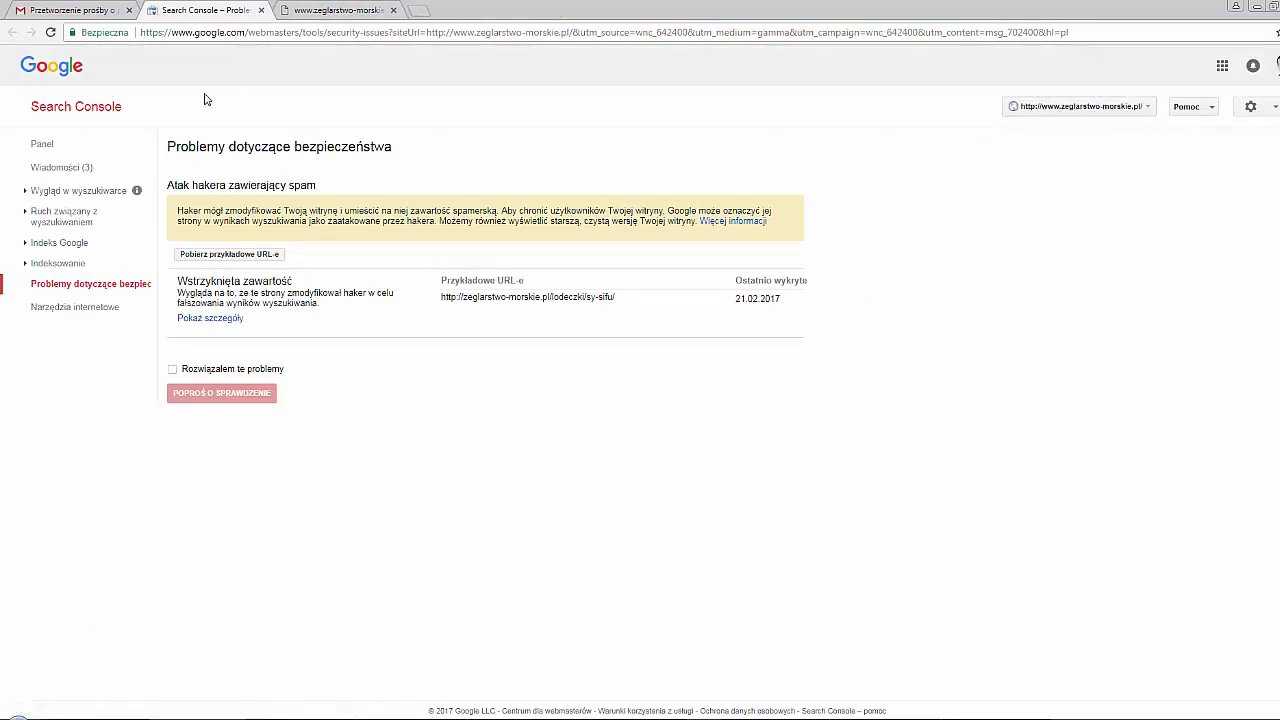
Compare the site's manual actions report with its security issues report, ending on the security issues.
{"action": "left_click", "coordinate": [65, 213]}
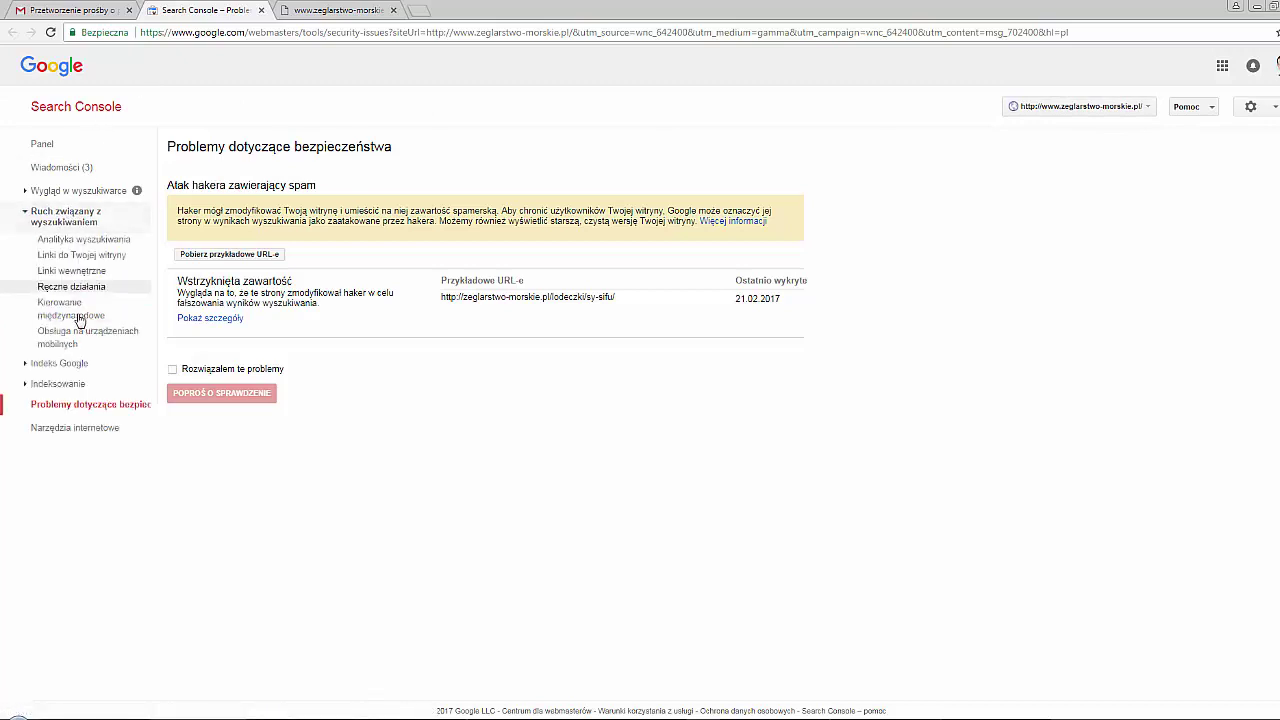
{"action": "left_click", "coordinate": [80, 292]}
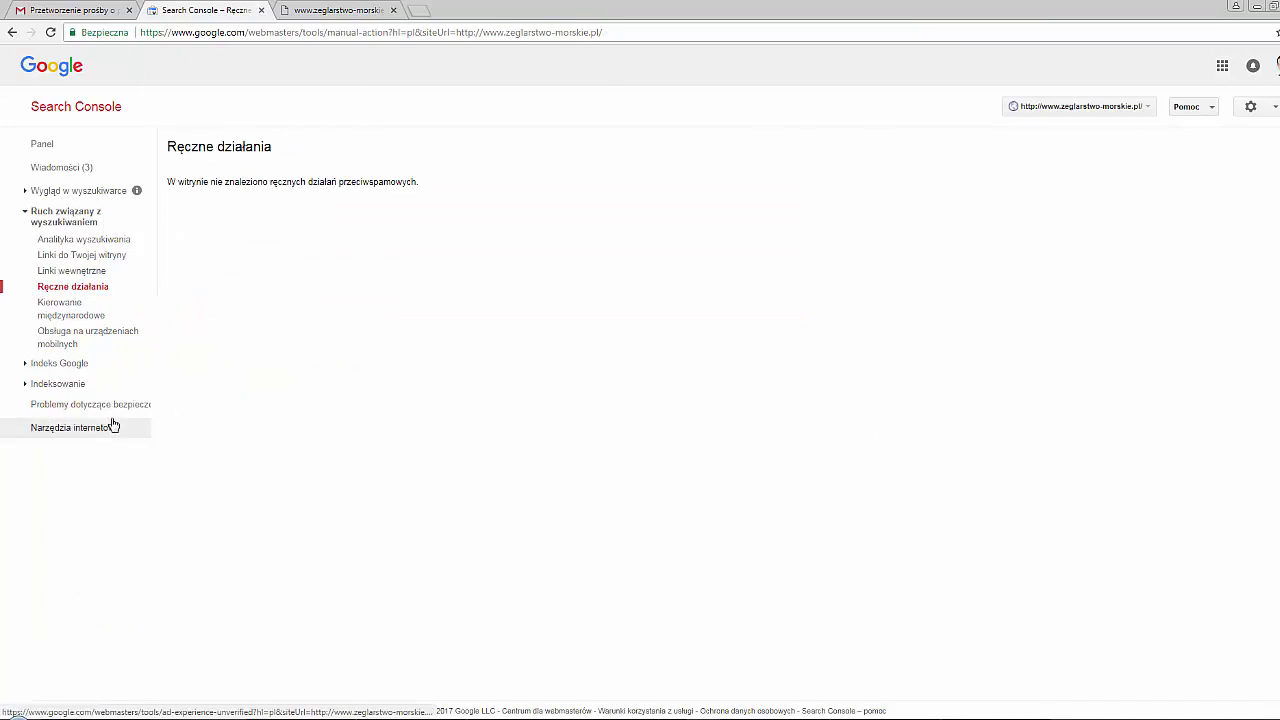
{"action": "left_click", "coordinate": [72, 405]}
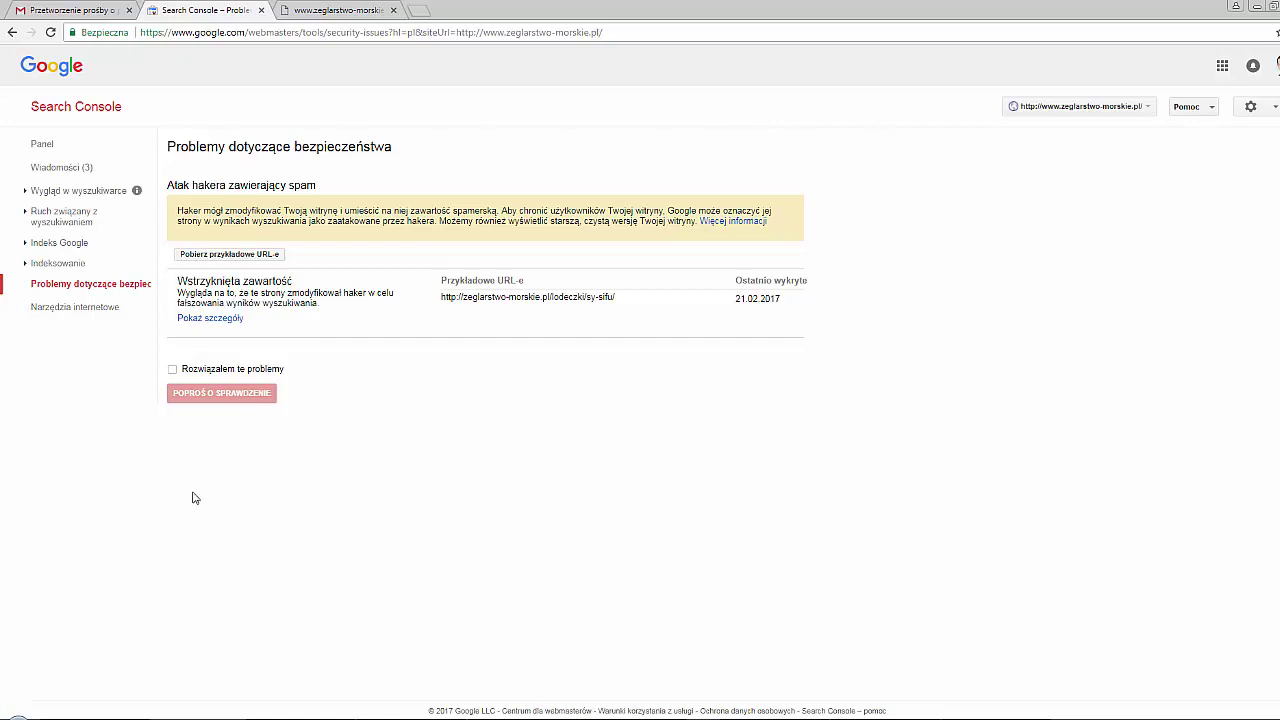
{"action": "left_click", "coordinate": [58, 216]}
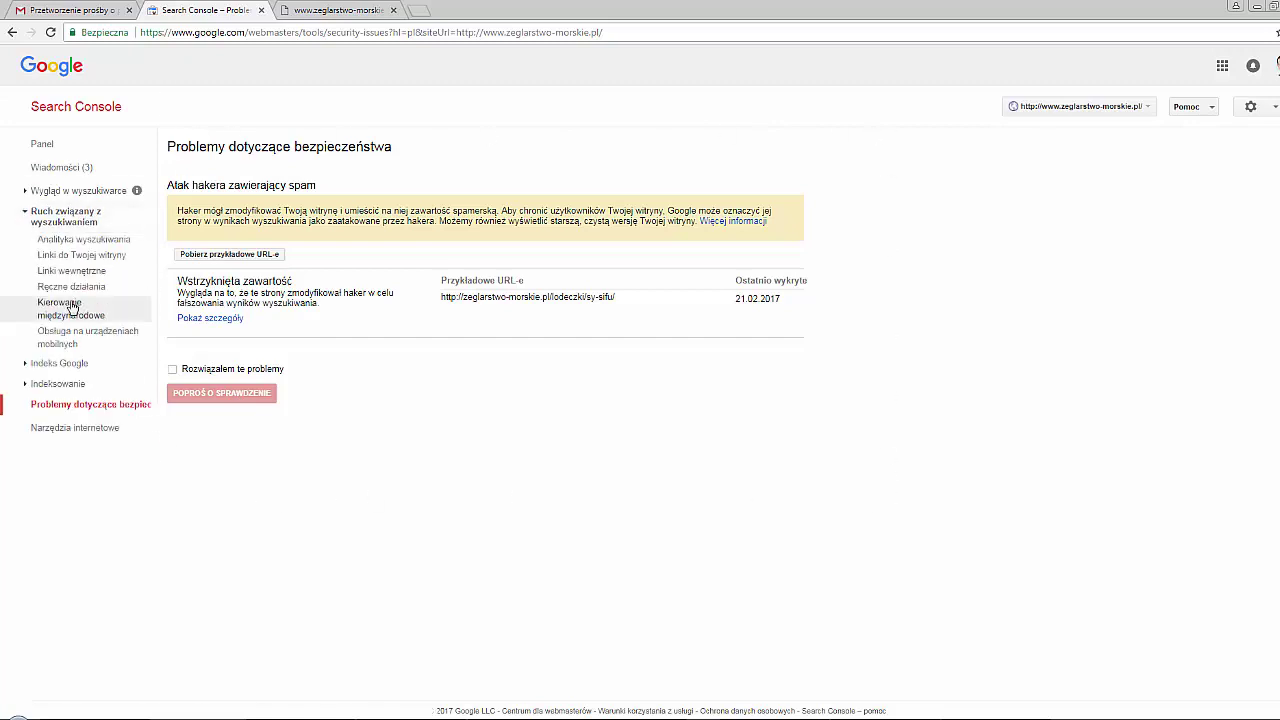
{"action": "left_click", "coordinate": [72, 288]}
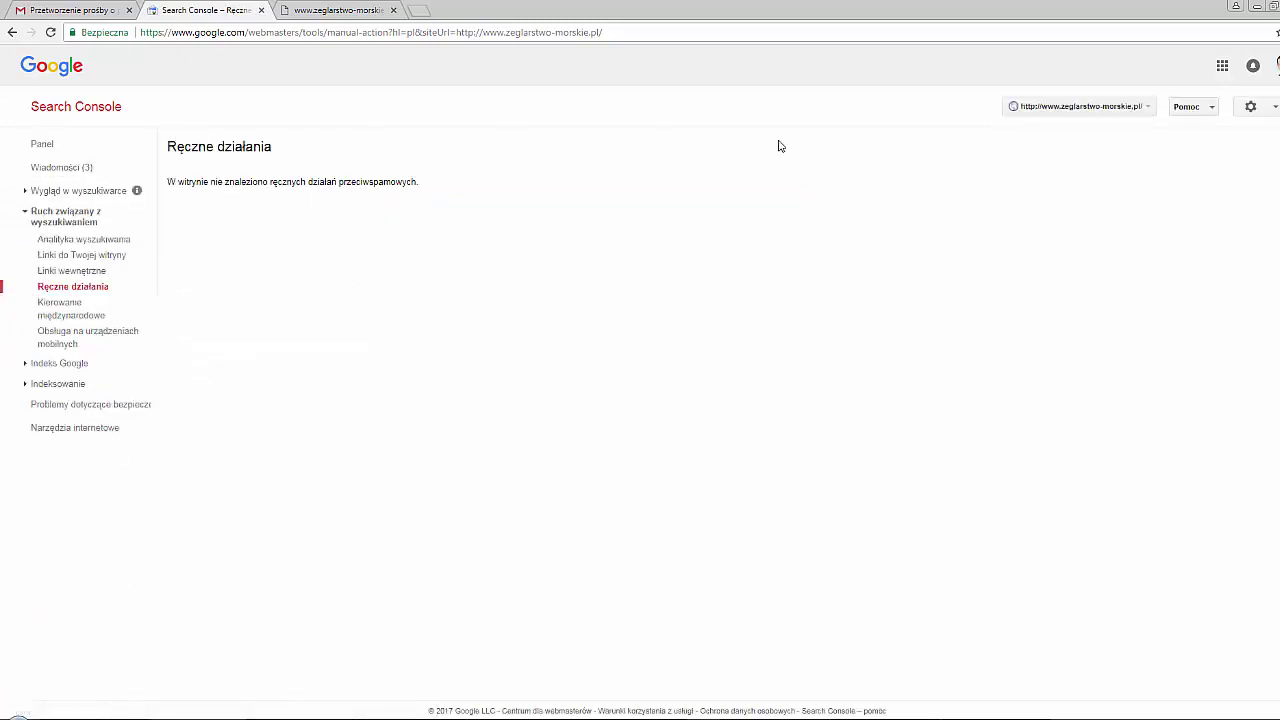
{"action": "left_click", "coordinate": [69, 405]}
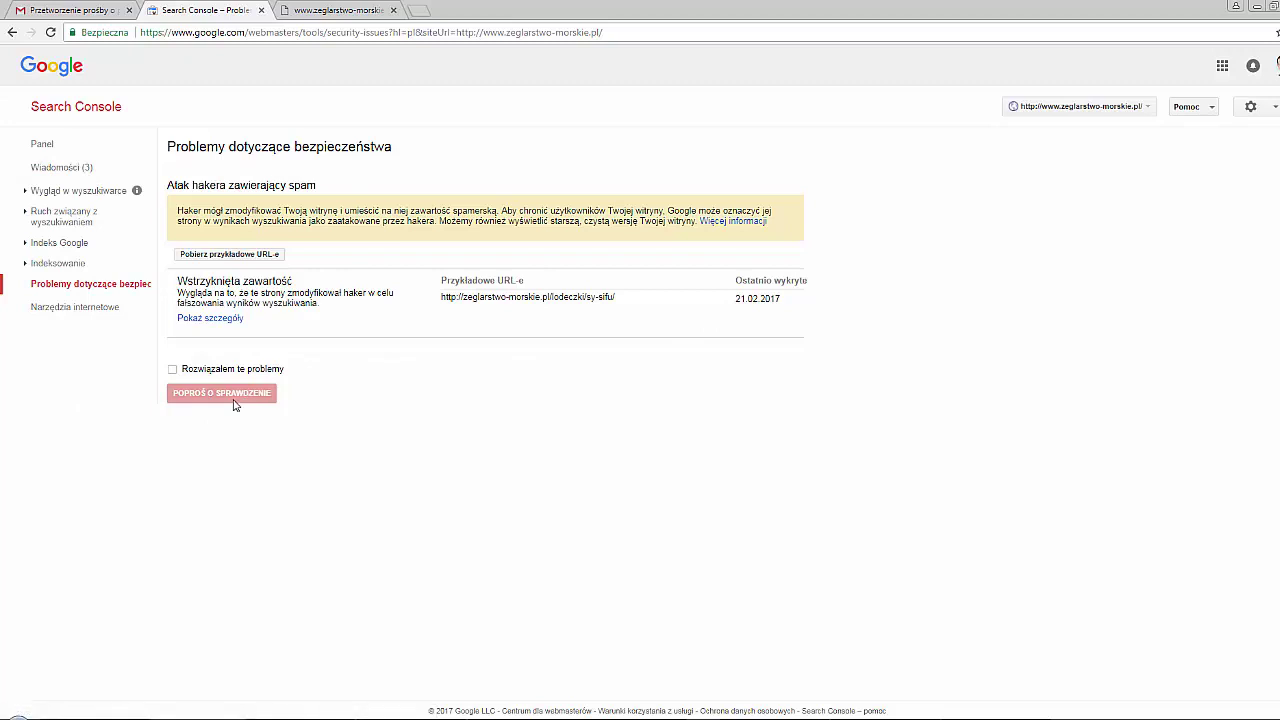
Check the injected content's last-detected date against today's date in the system calendar.
{"action": "double_click", "coordinate": [742, 298]}
{"action": "left_click", "coordinate": [1240, 719]}
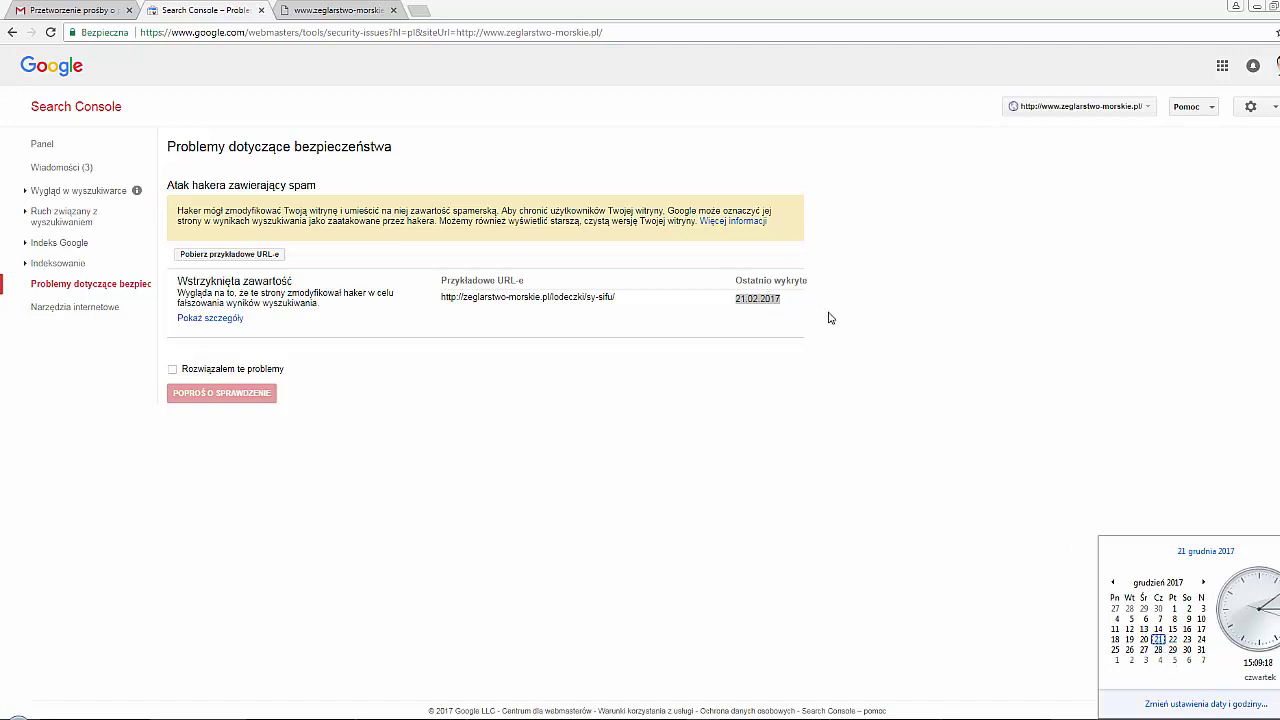
{"action": "left_click", "coordinate": [1005, 321]}
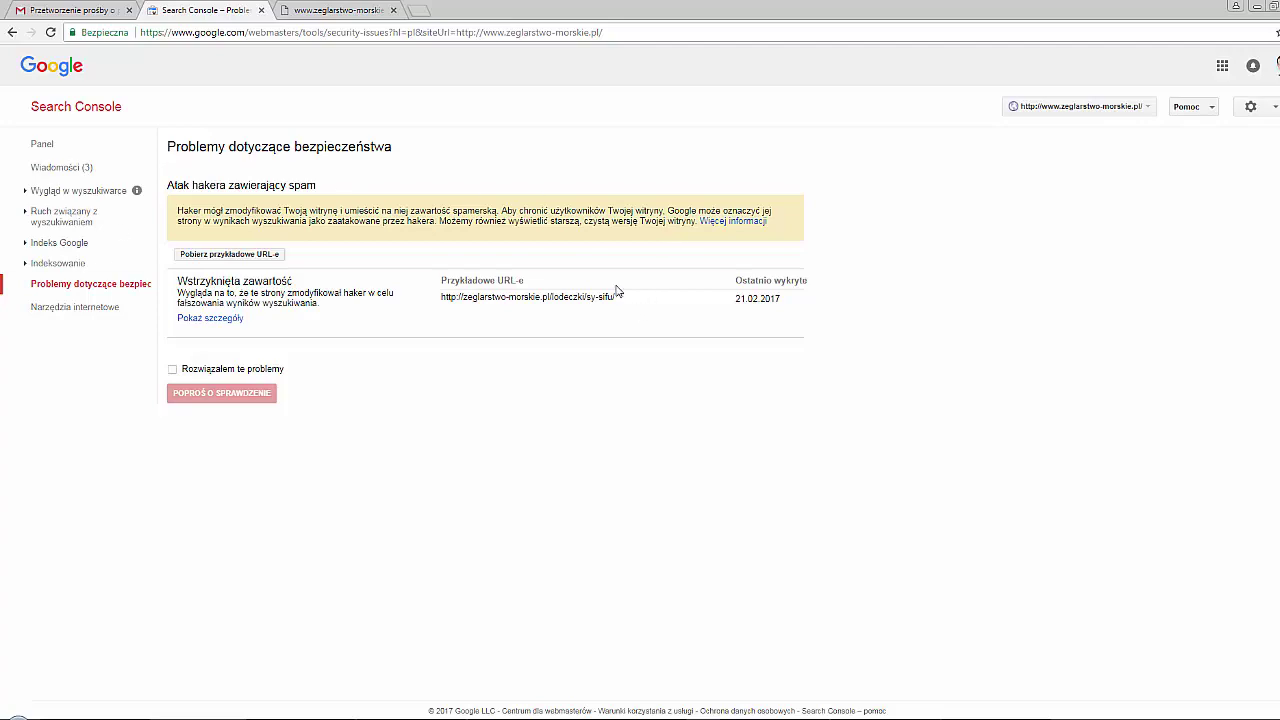
Open app.senuto.com in a new tab and run a visibility analysis for the domain zeglarstwo-morskie.pl copied from the website's address.
{"action": "left_click", "coordinate": [416, 12]}
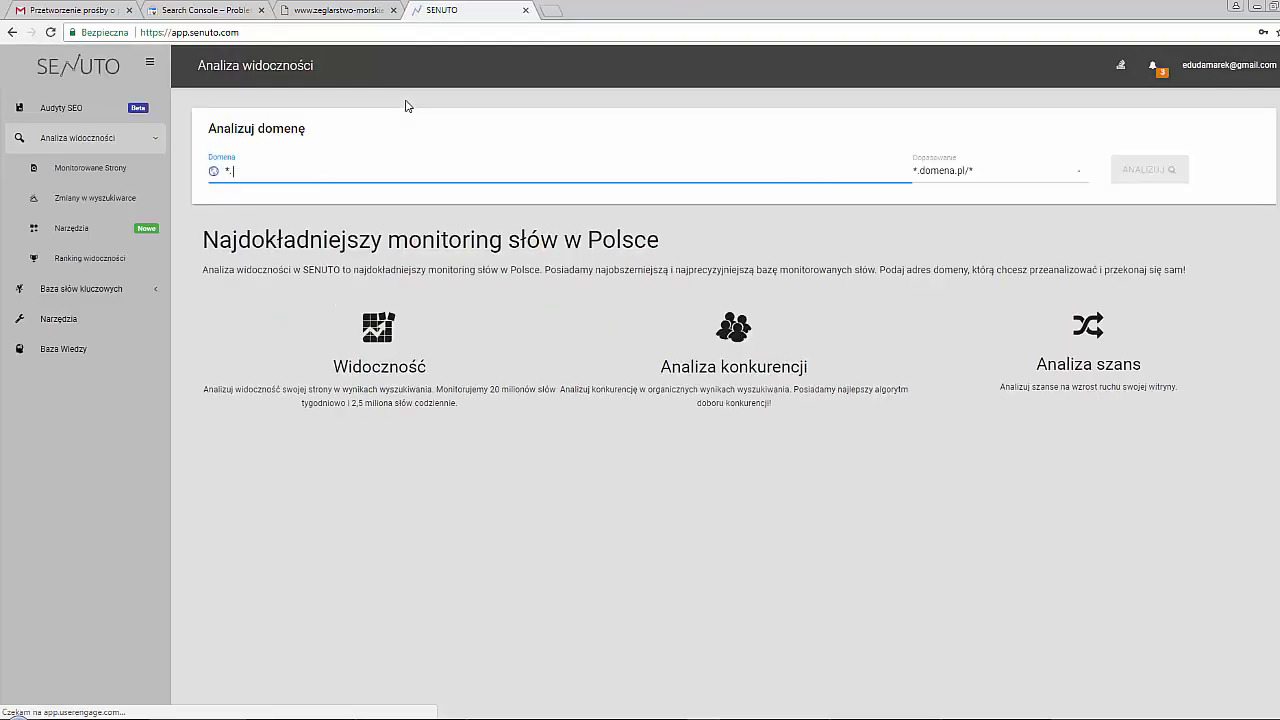
{"action": "left_click", "coordinate": [352, 12]}
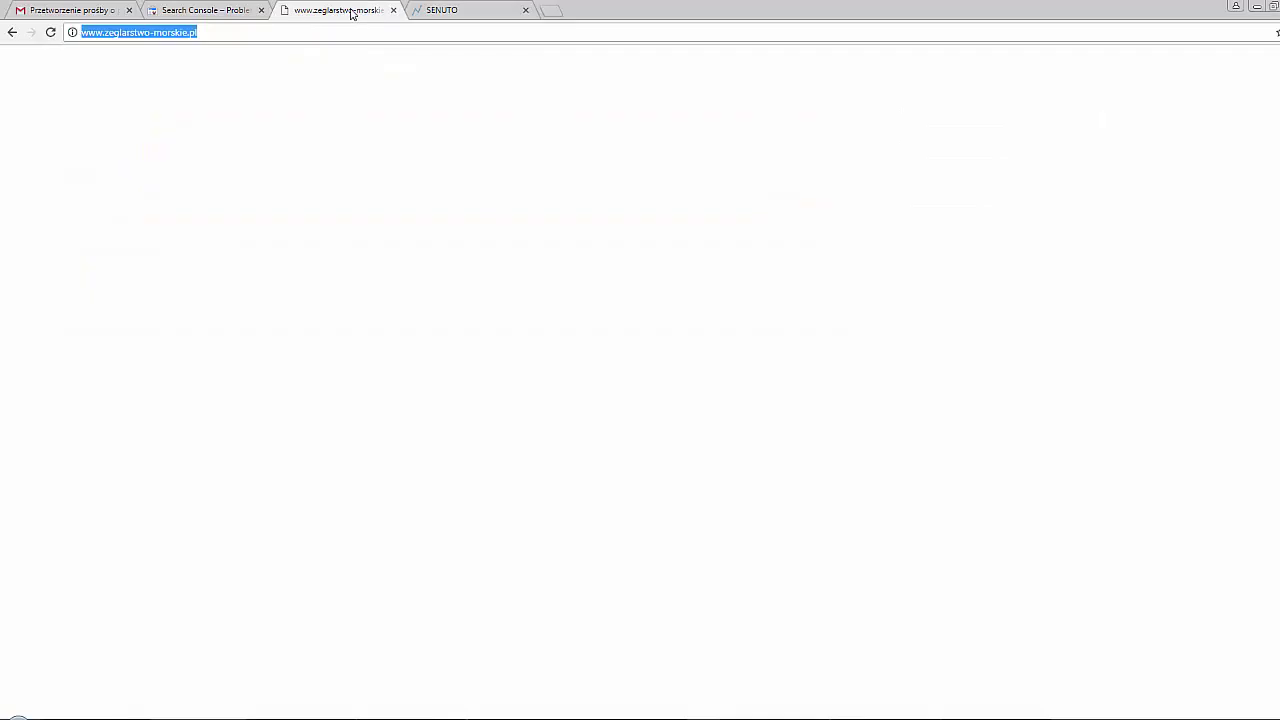
{"action": "left_click_drag", "start_coordinate": [200, 33], "coordinate": [108, 33]}
{"action": "right_click", "coordinate": [113, 38]}
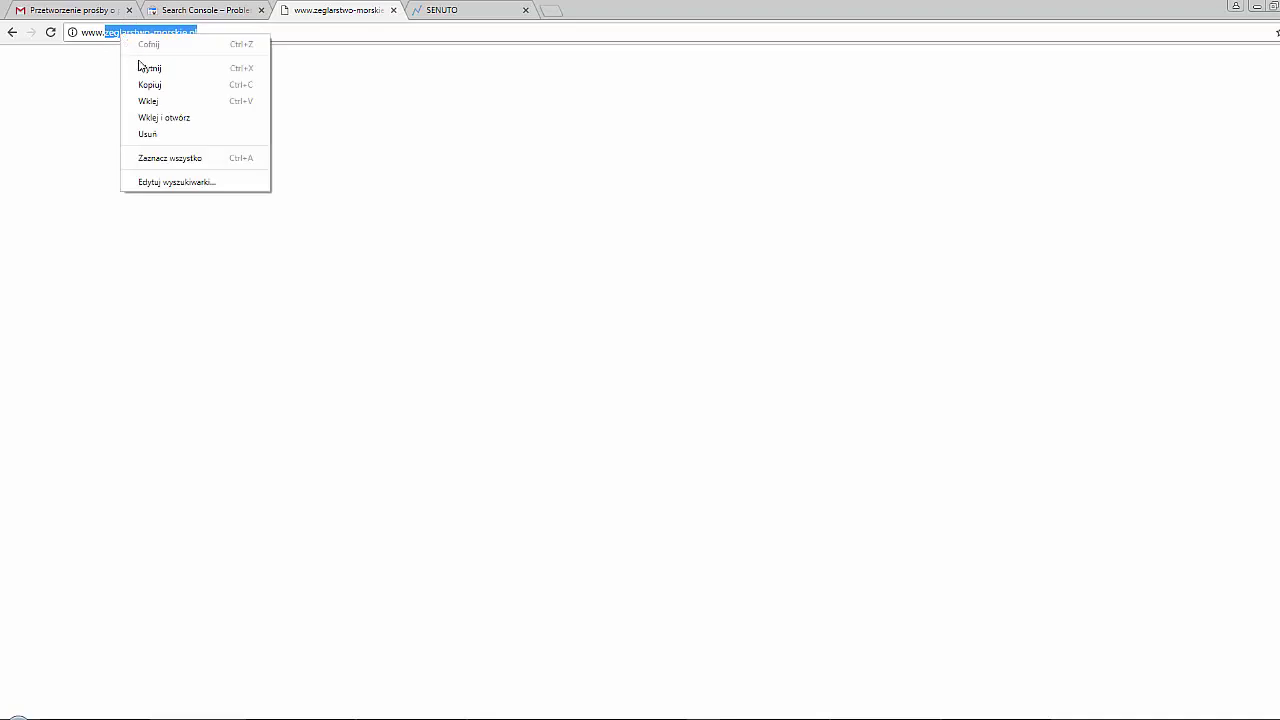
{"action": "left_click", "coordinate": [149, 84]}
{"action": "left_click", "coordinate": [446, 12]}
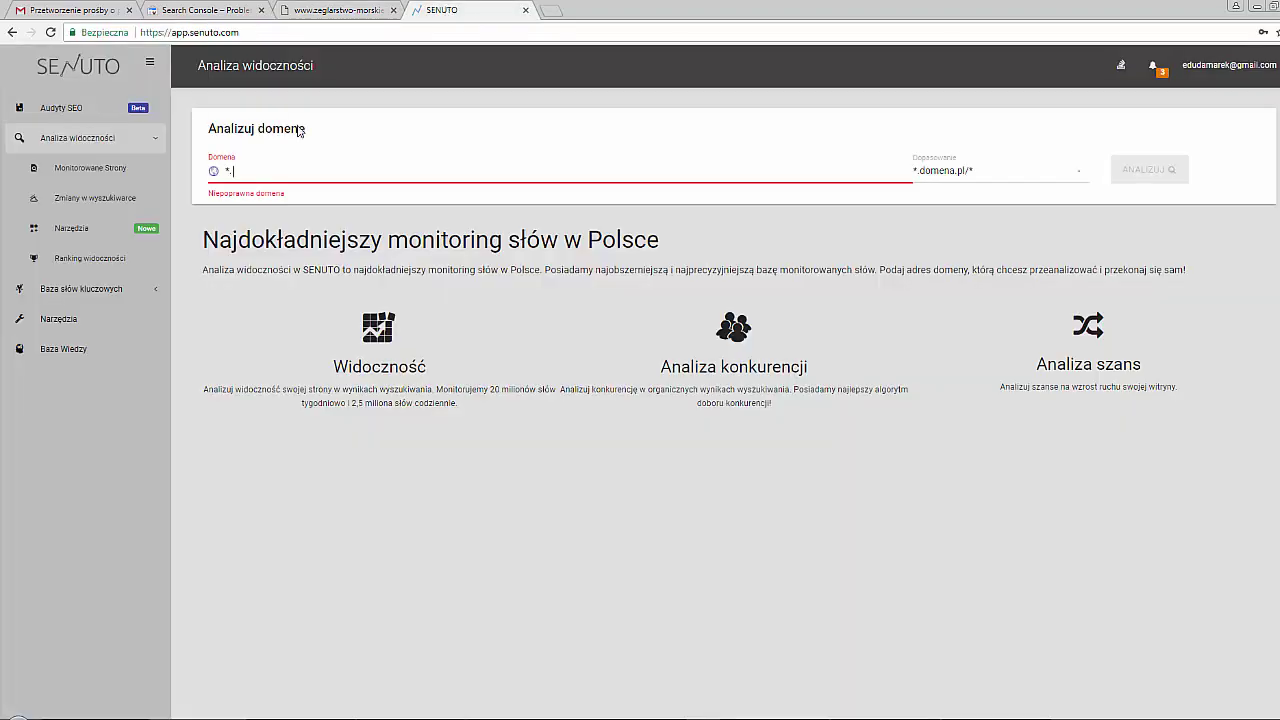
{"action": "key", "text": "ctrl+v"}
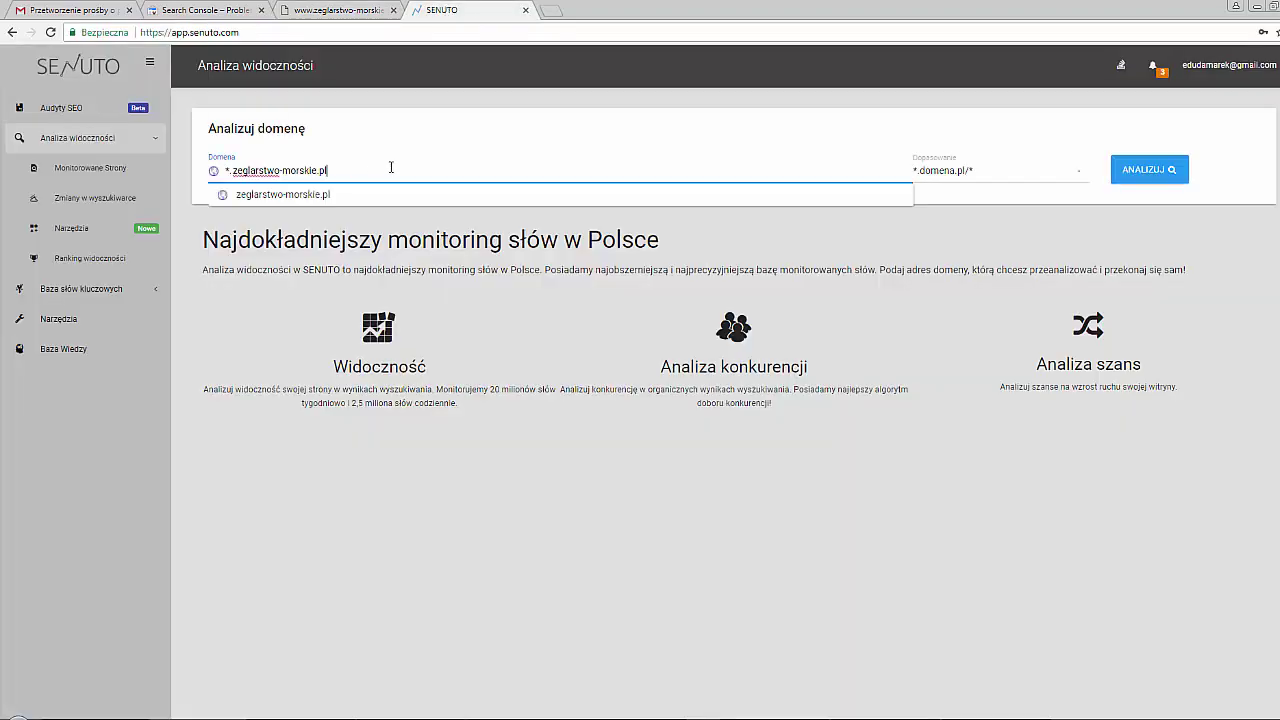
{"action": "left_click", "coordinate": [1246, 246]}
{"action": "left_click", "coordinate": [1140, 170]}
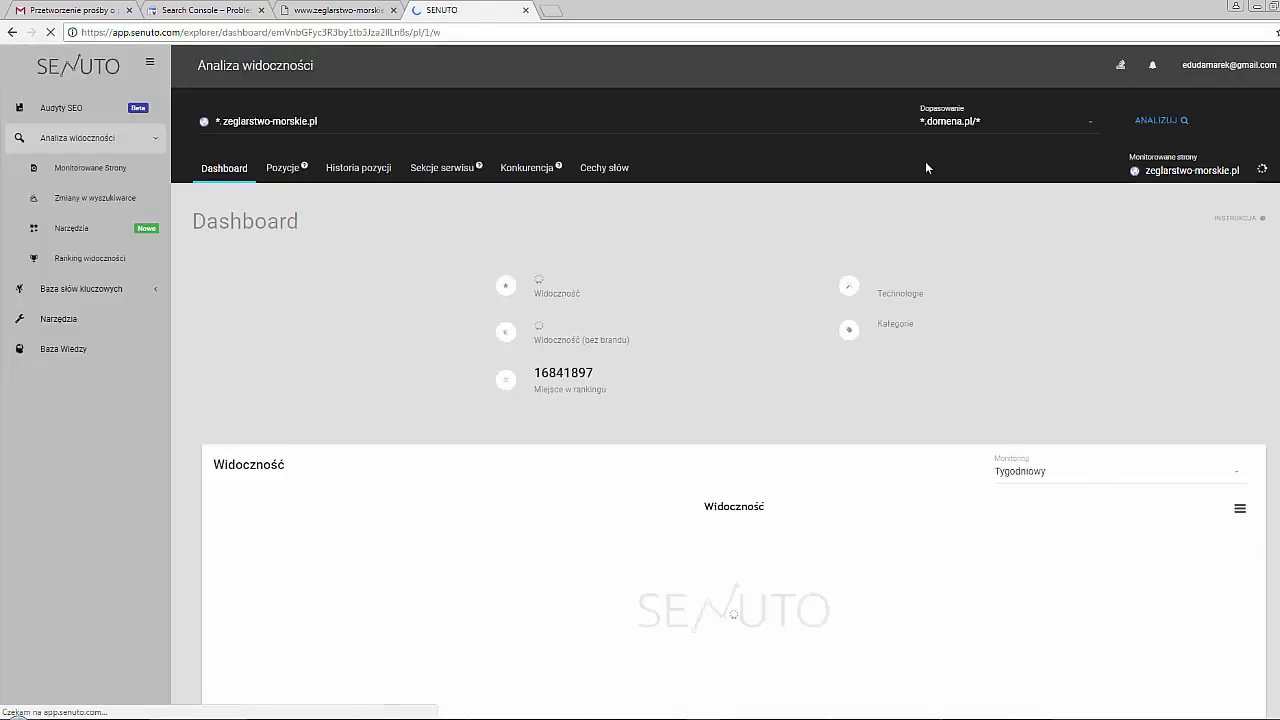
Show only the TOP 50 series in the domain's visibility chart, hiding TOP 3 and TOP 10.
{"action": "scroll", "coordinate": [351, 576], "scroll_direction": "down", "scroll_amount": 3}
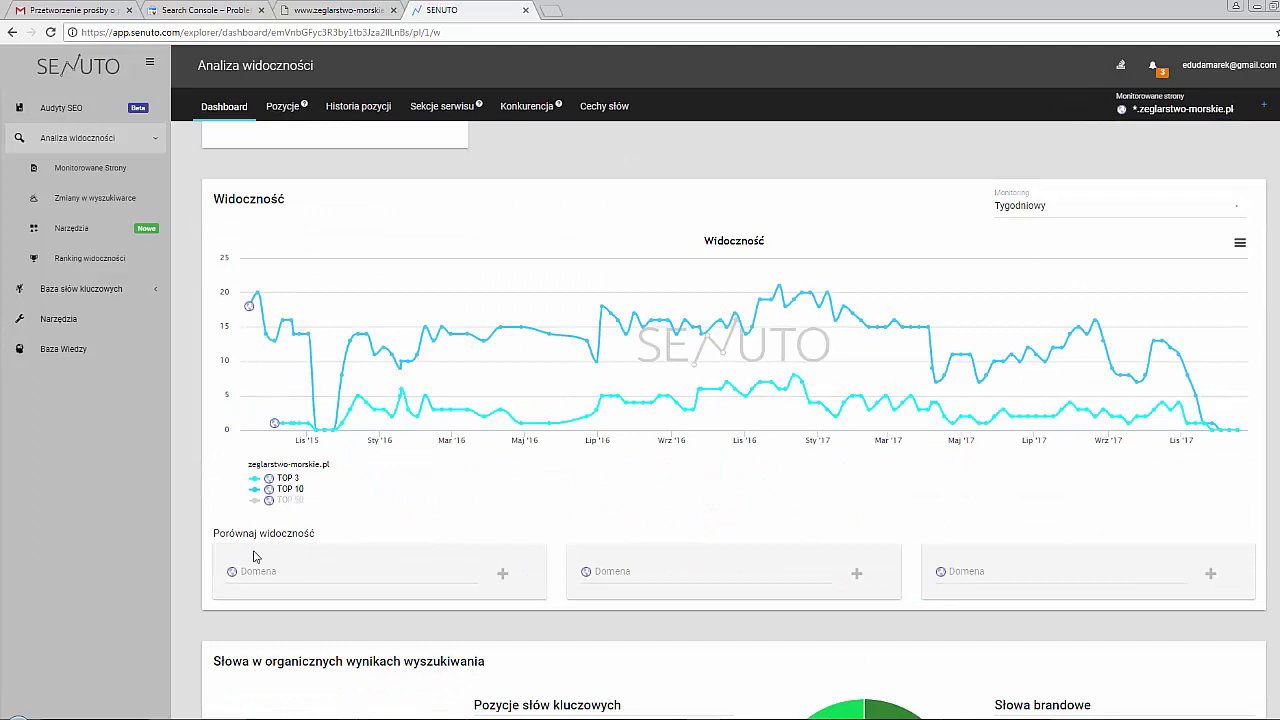
{"action": "left_click", "coordinate": [292, 489]}
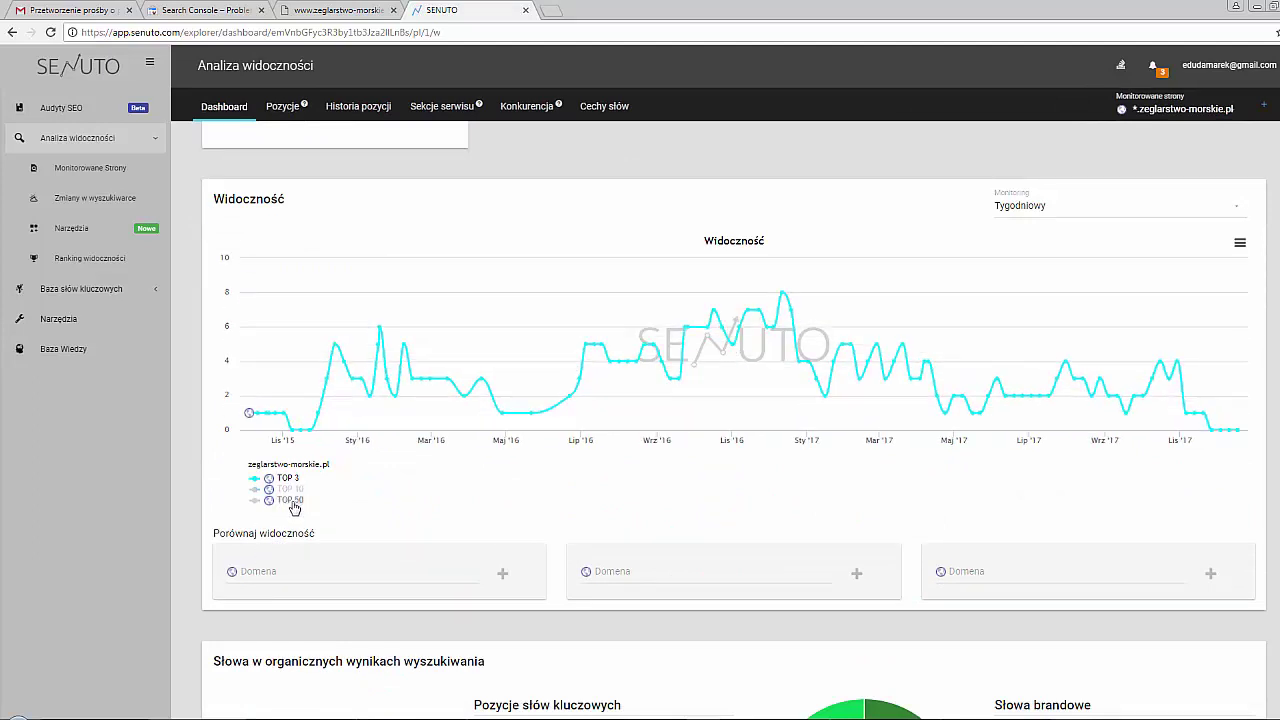
{"action": "left_click", "coordinate": [290, 500]}
{"action": "left_click", "coordinate": [288, 478]}
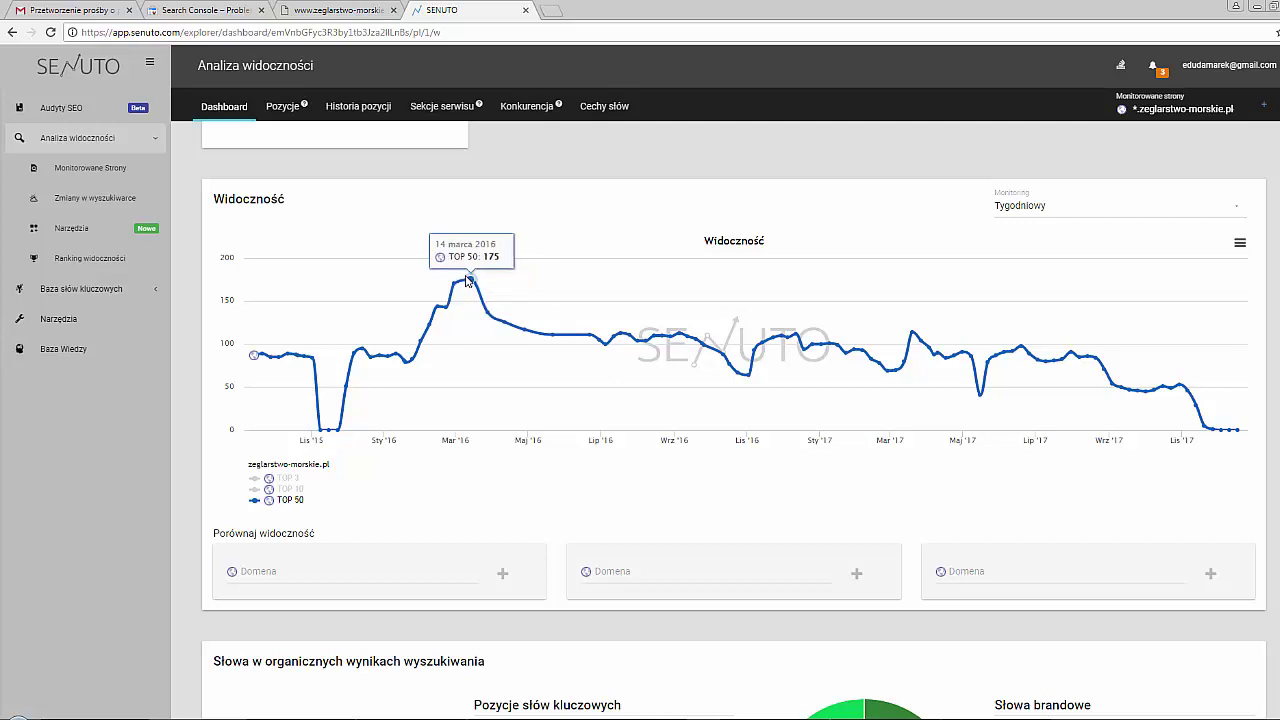
Switch to Search Console and highlight the injected content issue and its last-detected date.
{"action": "left_click", "coordinate": [213, 9]}
{"action": "left_click_drag", "start_coordinate": [736, 298], "coordinate": [784, 303]}
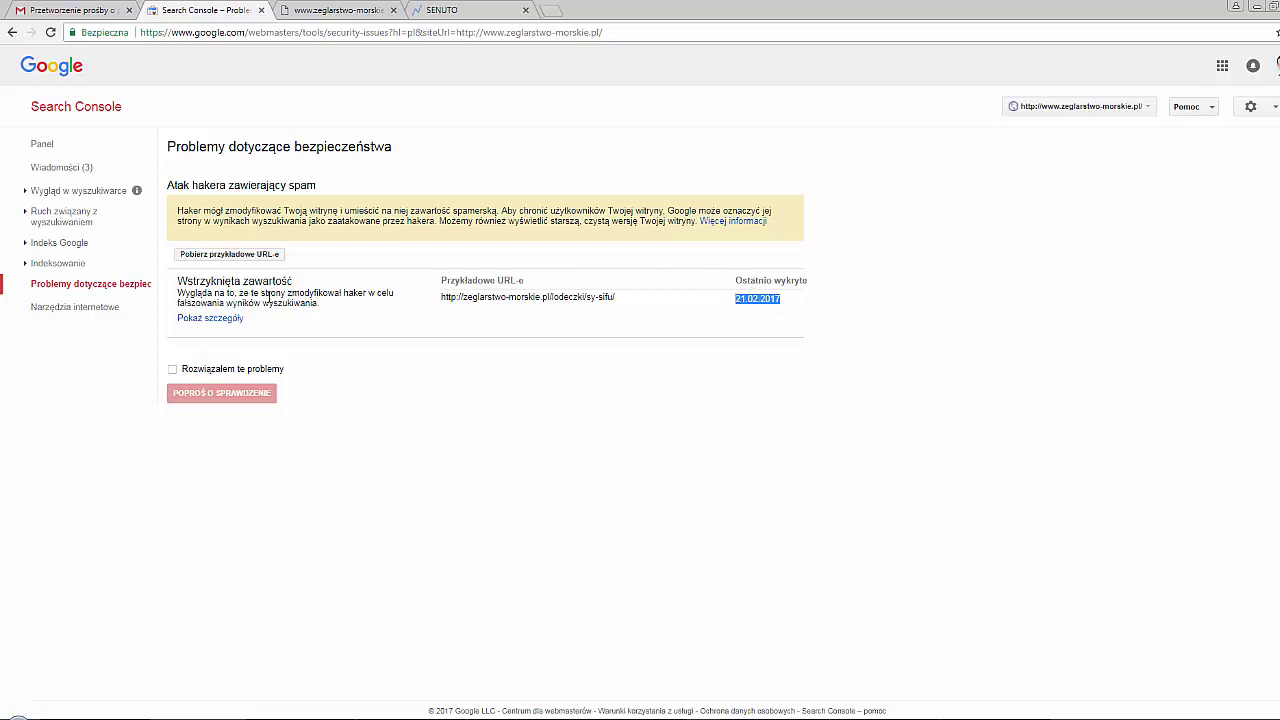
{"action": "left_click_drag", "start_coordinate": [182, 278], "coordinate": [293, 281]}
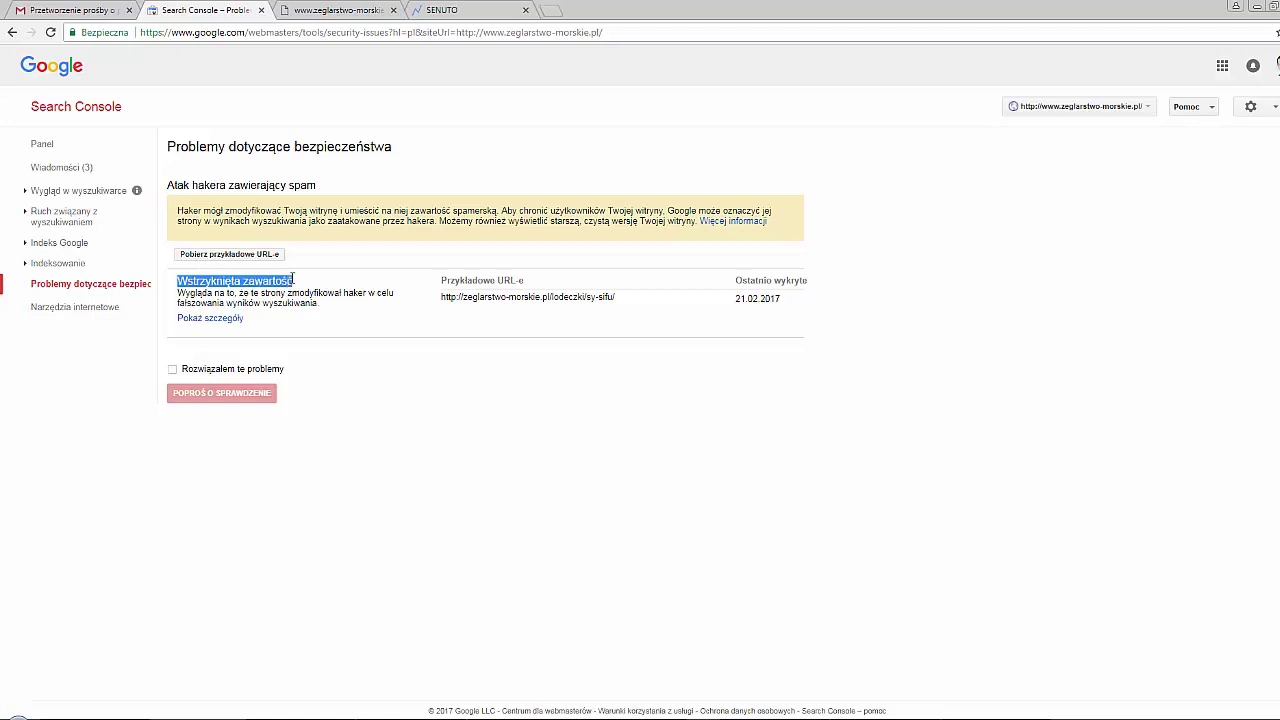
{"action": "left_click_drag", "start_coordinate": [736, 298], "coordinate": [794, 304]}
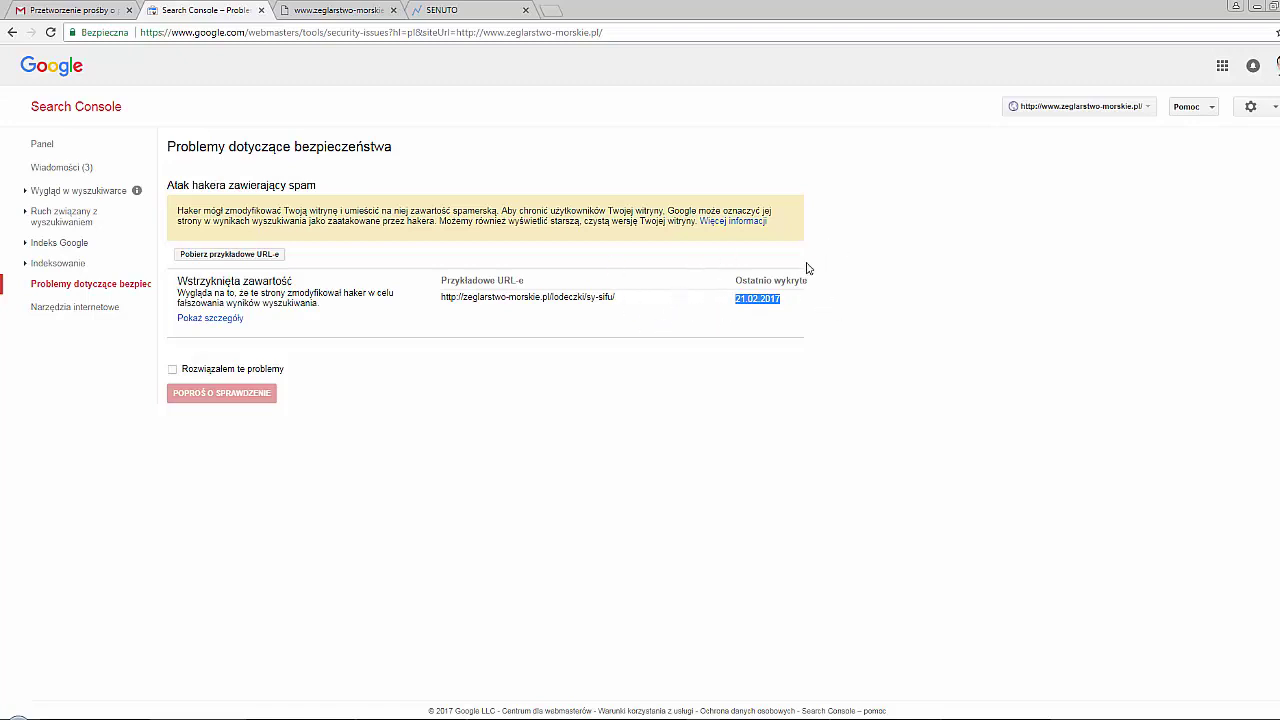
Recheck the manual actions report for the site and go back to the security issues report.
{"action": "left_click", "coordinate": [45, 218]}
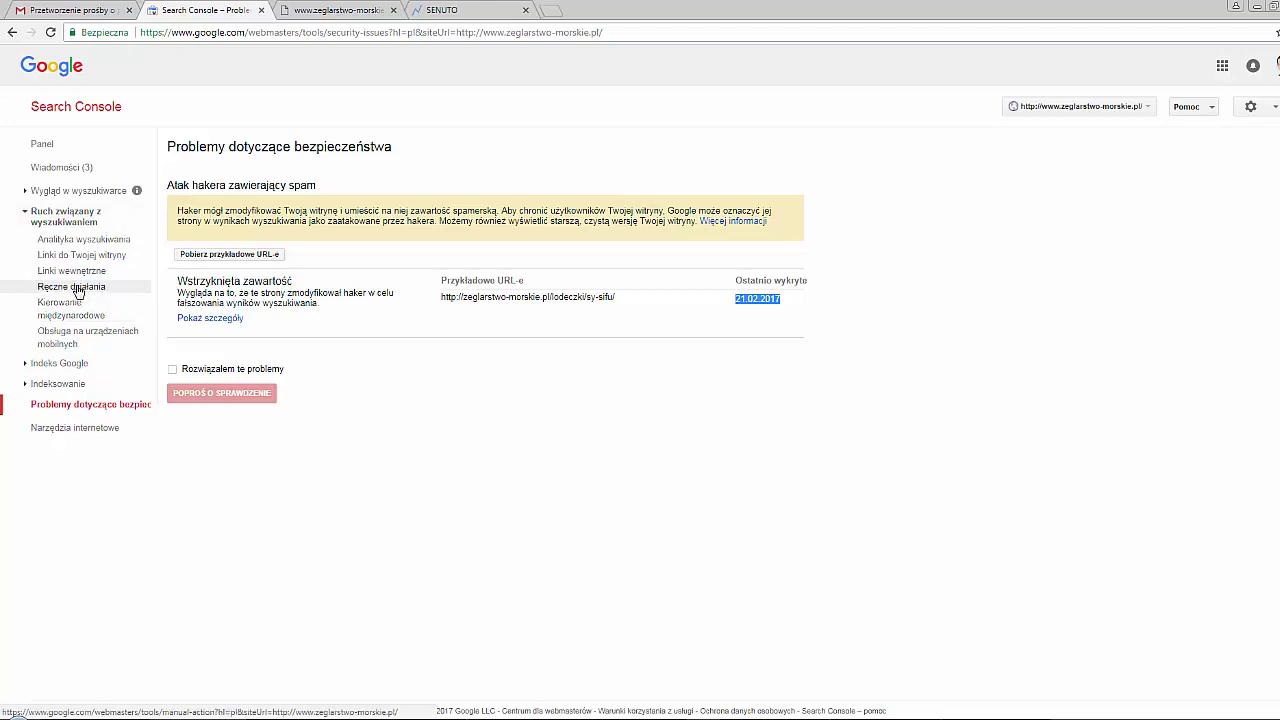
{"action": "left_click", "coordinate": [72, 287]}
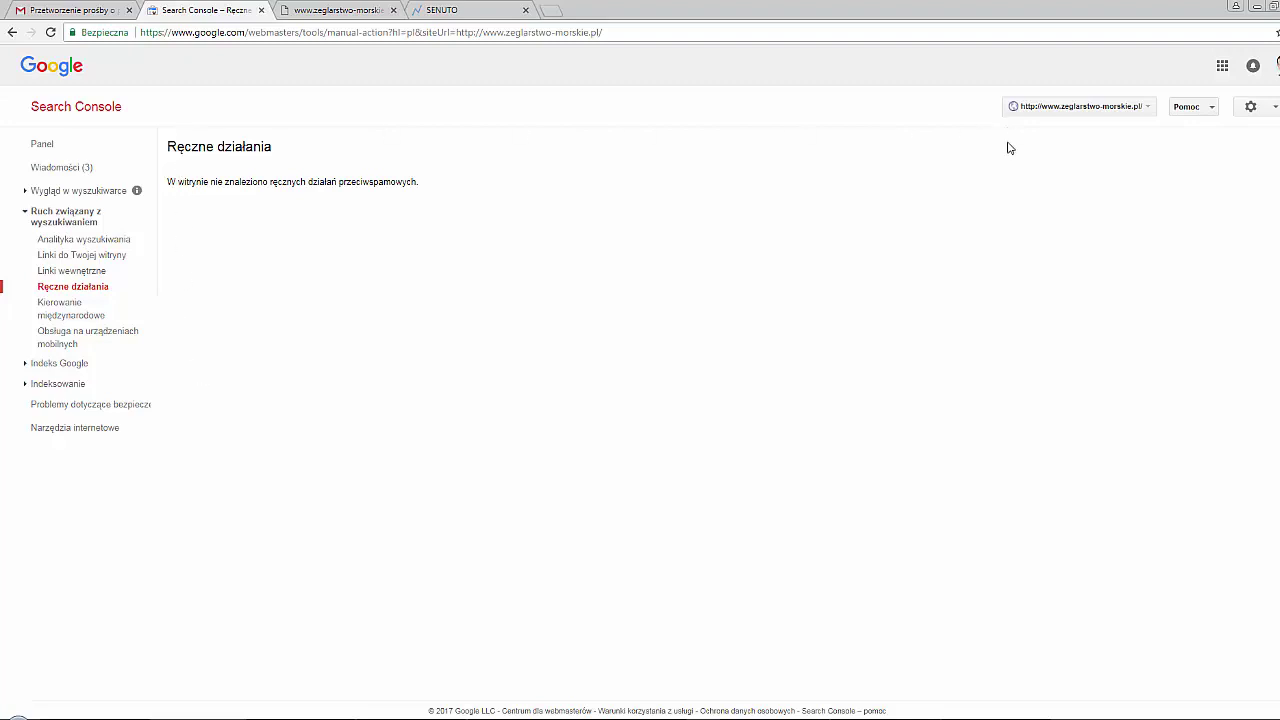
{"action": "left_click", "coordinate": [60, 385]}
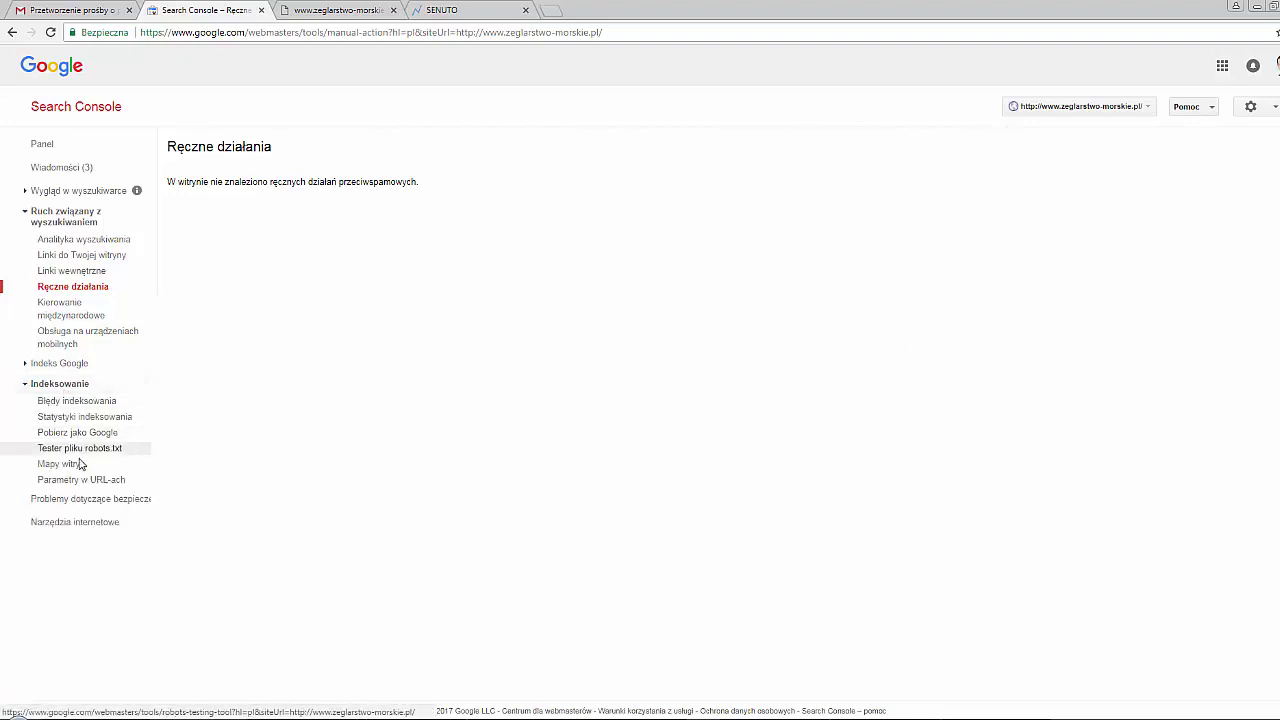
{"action": "left_click", "coordinate": [35, 499]}
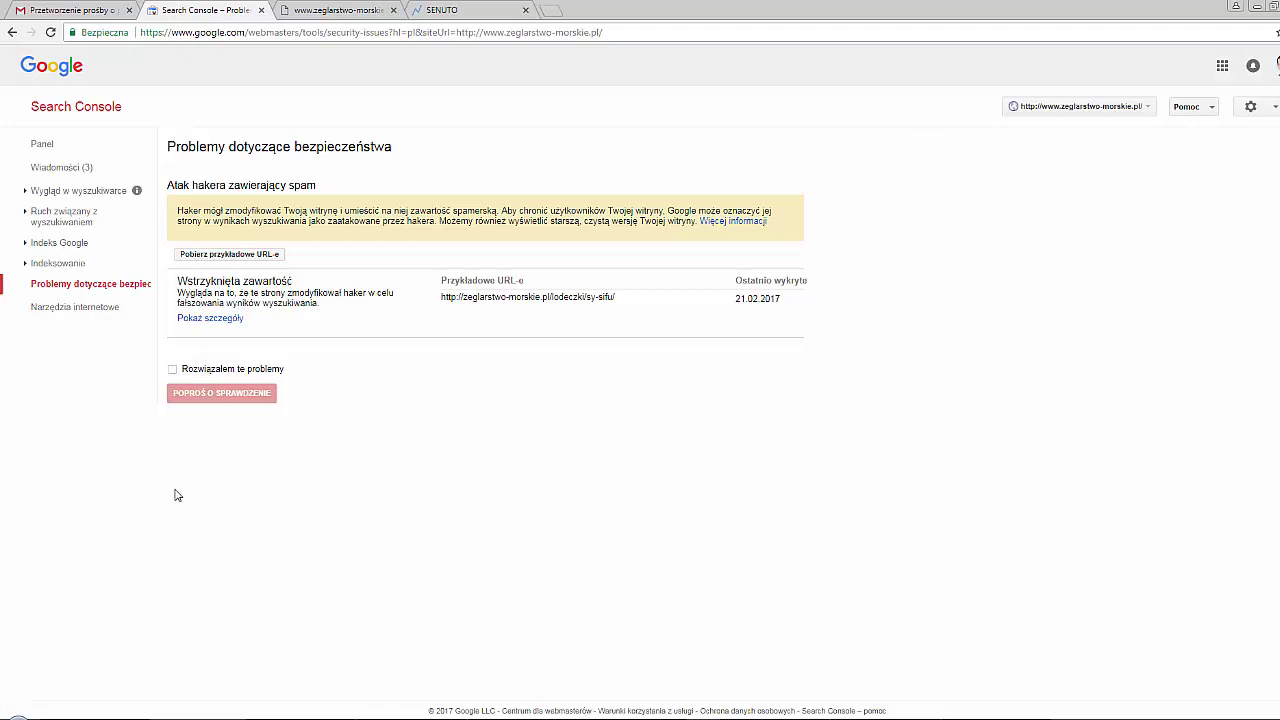
Switch to Senuto and show only the TOP 10 series in the visibility chart, hiding TOP 50.
{"action": "left_click", "coordinate": [446, 11]}
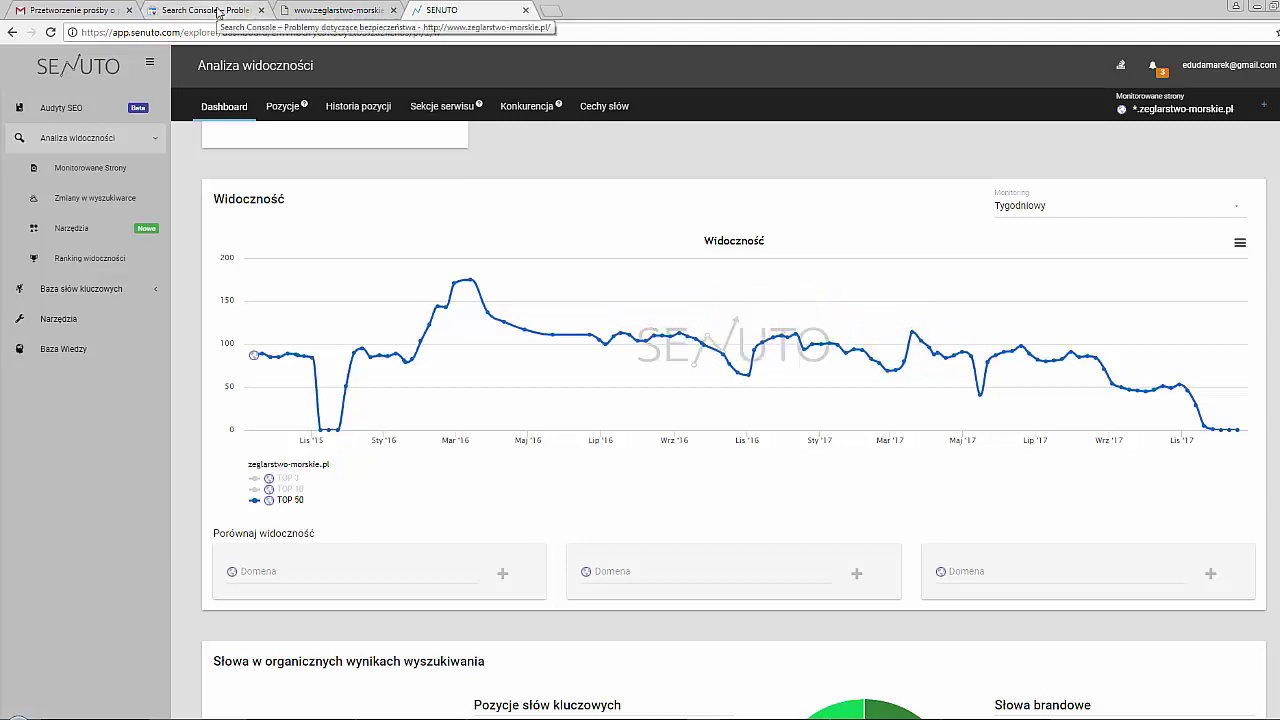
{"action": "left_click", "coordinate": [289, 500]}
{"action": "left_click", "coordinate": [290, 490]}
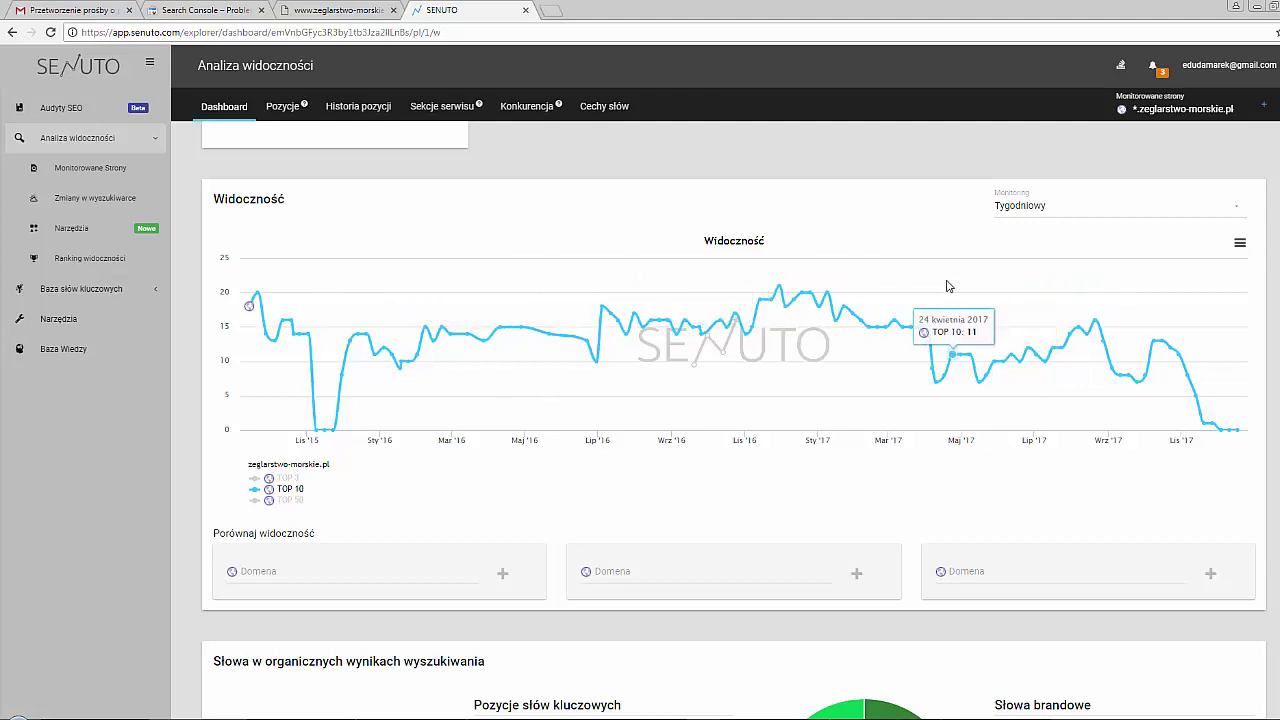
Show only the TOP 50 series in the domain's visibility chart, hiding TOP 10.
{"action": "left_click", "coordinate": [290, 500]}
{"action": "left_click", "coordinate": [290, 489]}
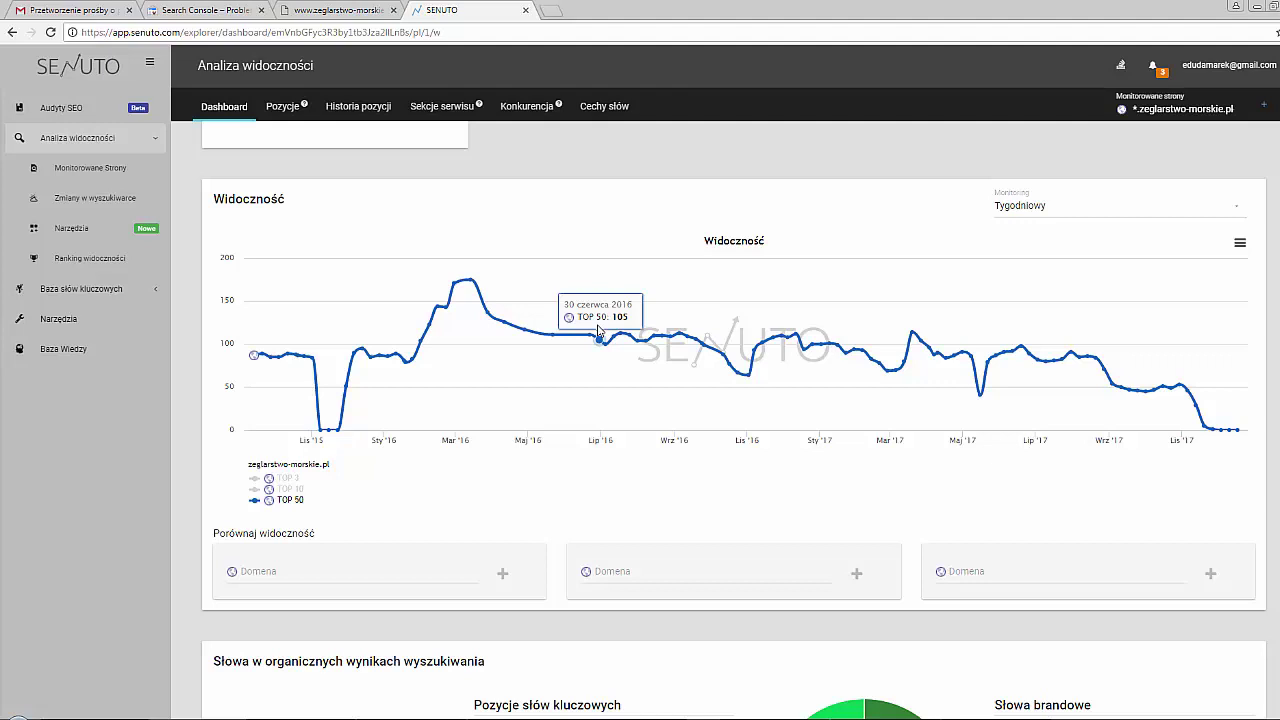
Switch to Search Console, check the manual actions report for zeglarstwo-morskie.pl, and return to the security issues report.
{"action": "left_click", "coordinate": [210, 10]}
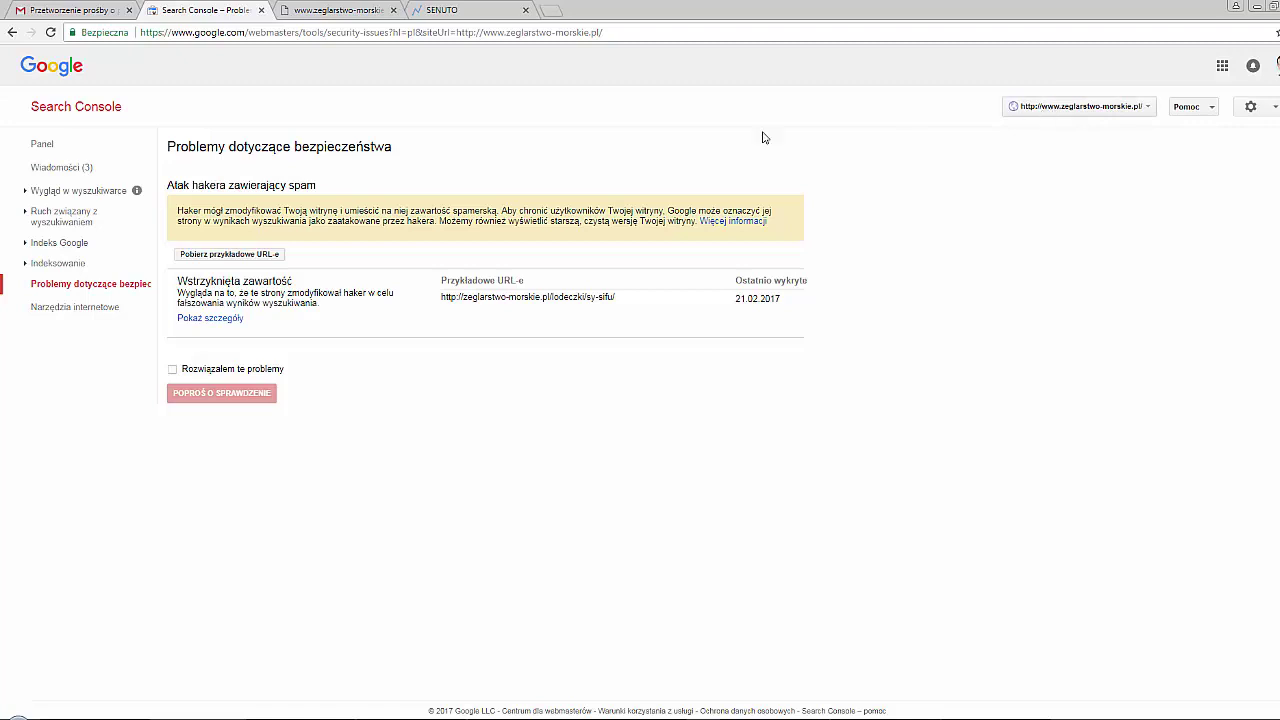
{"action": "left_click", "coordinate": [63, 215]}
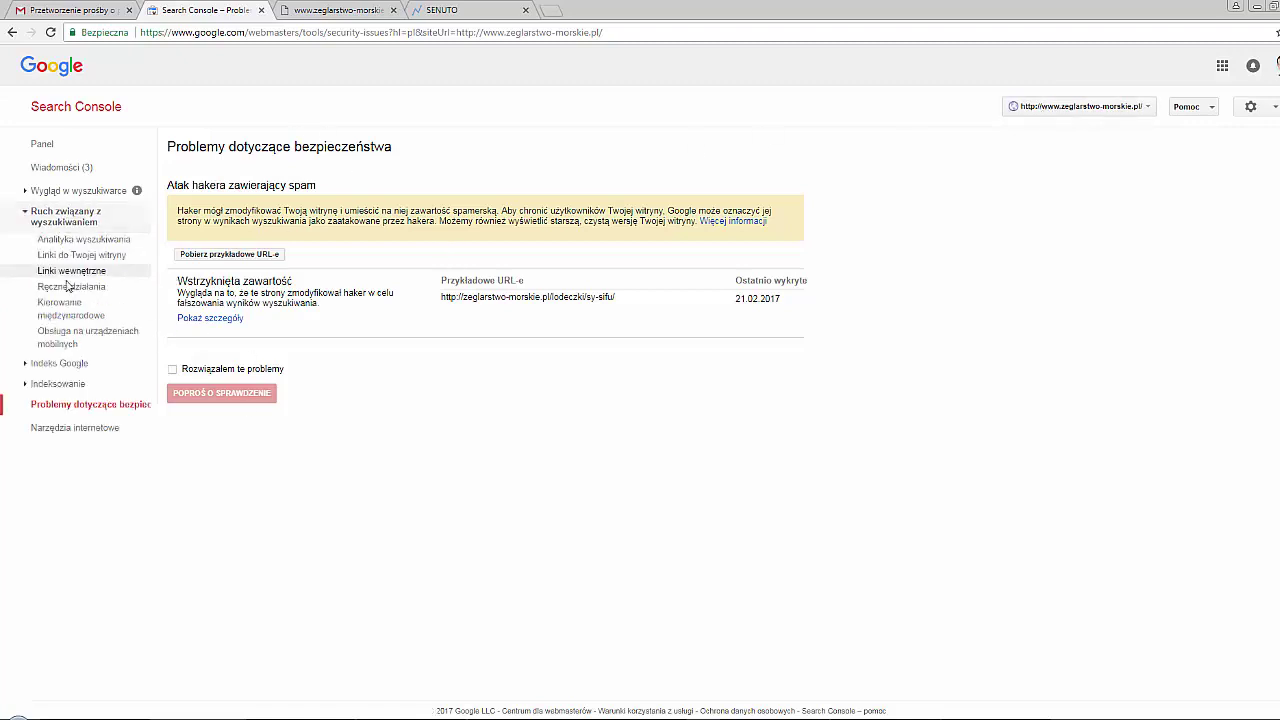
{"action": "left_click", "coordinate": [70, 287]}
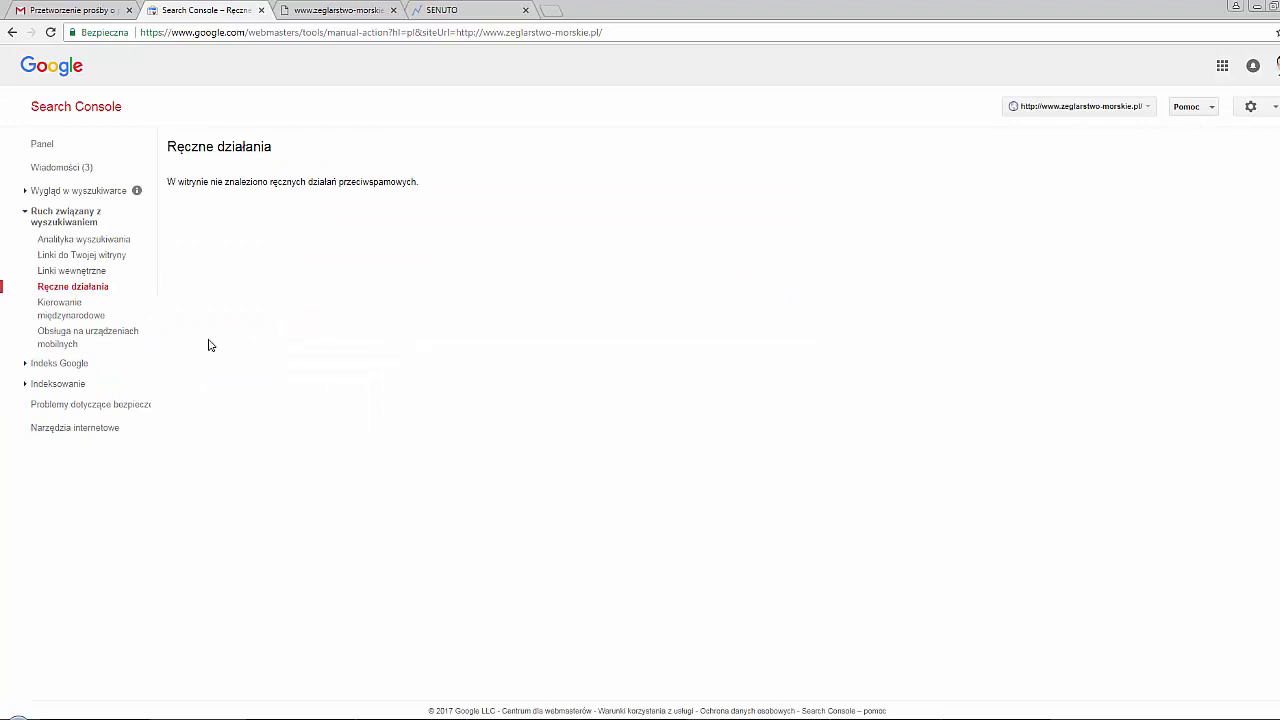
{"action": "left_click", "coordinate": [73, 406]}
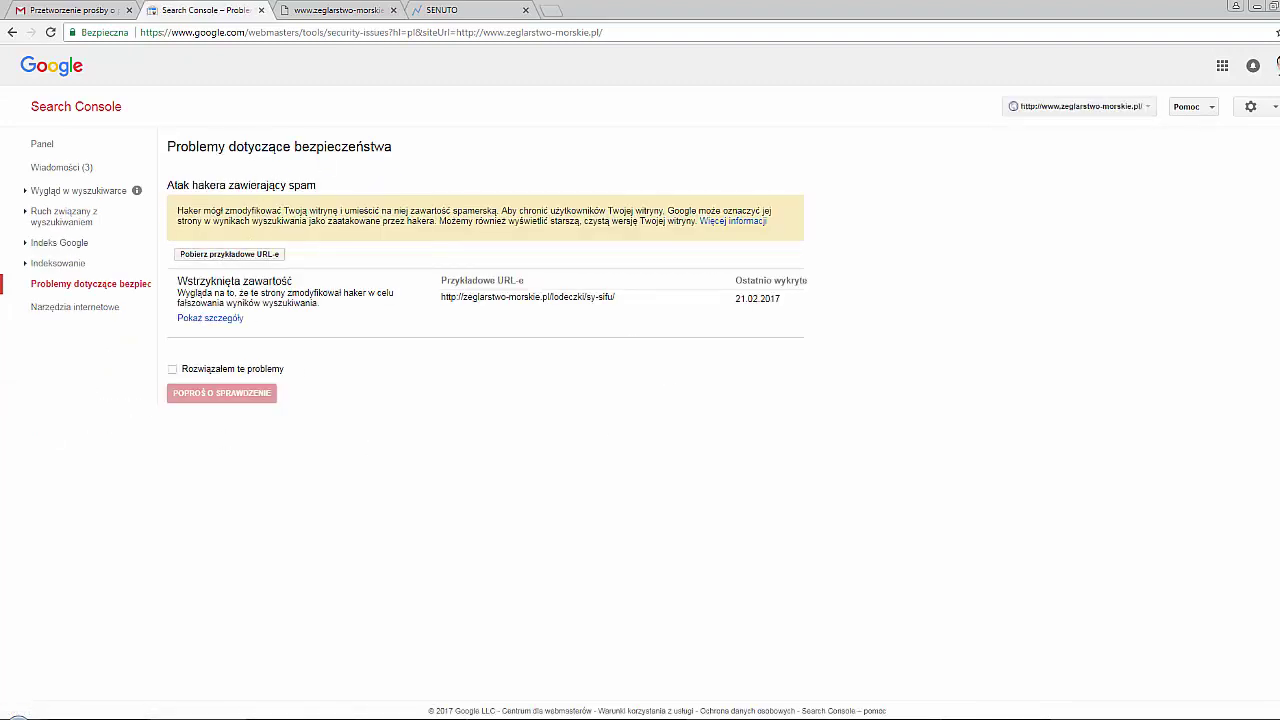
Open the example URL listed for the injected content issue, and close both its page and the other zeglarstwo-morskie.pl page.
{"action": "left_click", "coordinate": [593, 504]}
{"action": "triple_click", "coordinate": [480, 297]}
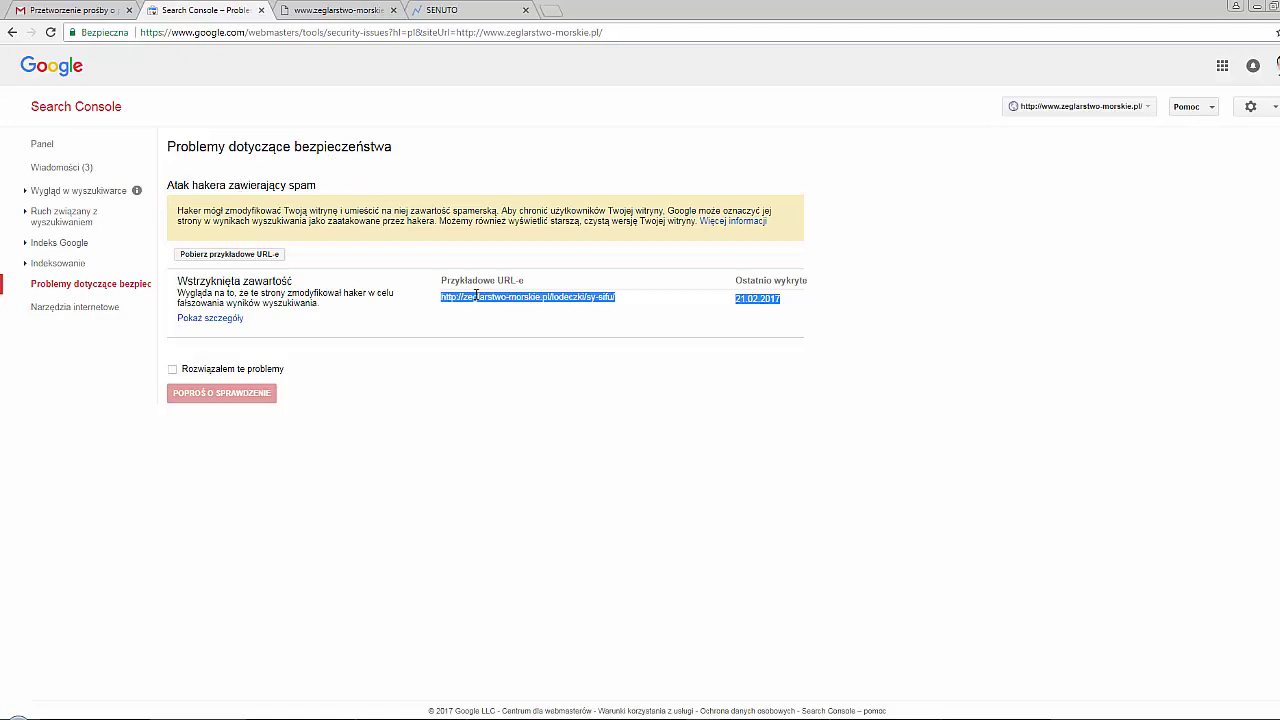
{"action": "left_click_drag", "start_coordinate": [617, 298], "coordinate": [441, 298]}
{"action": "right_click", "coordinate": [443, 298]}
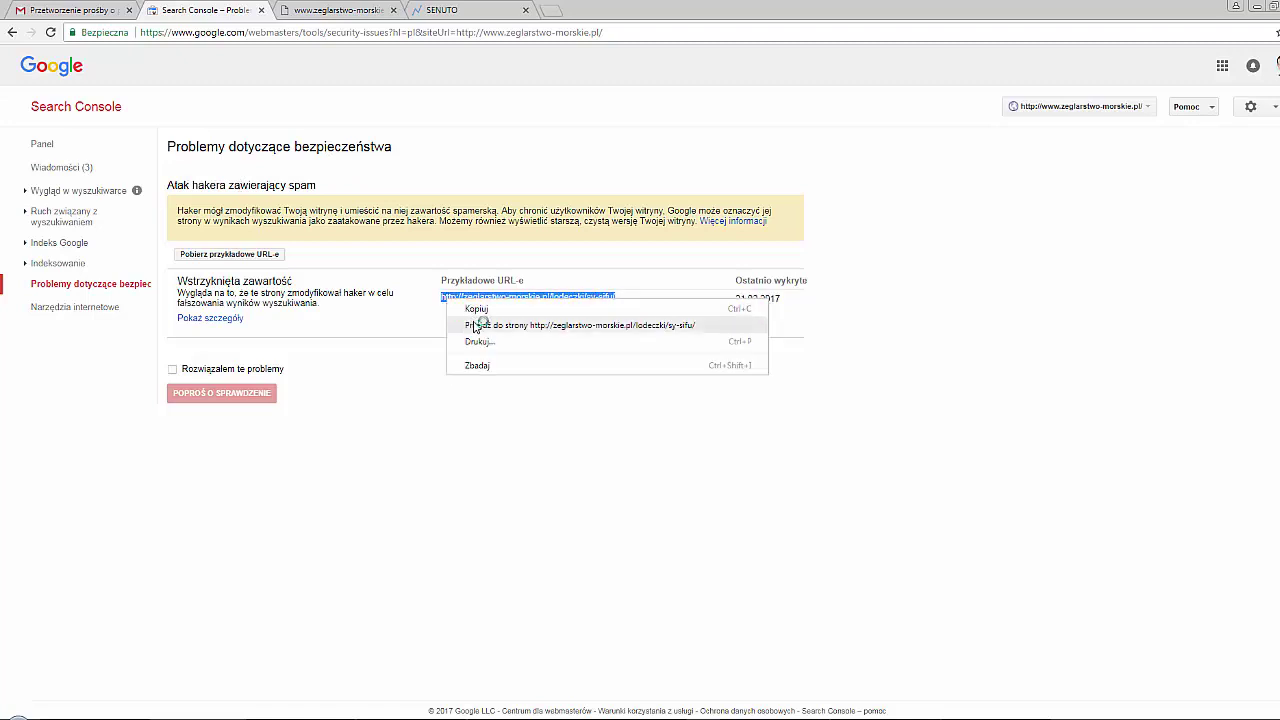
{"action": "left_click", "coordinate": [470, 325]}
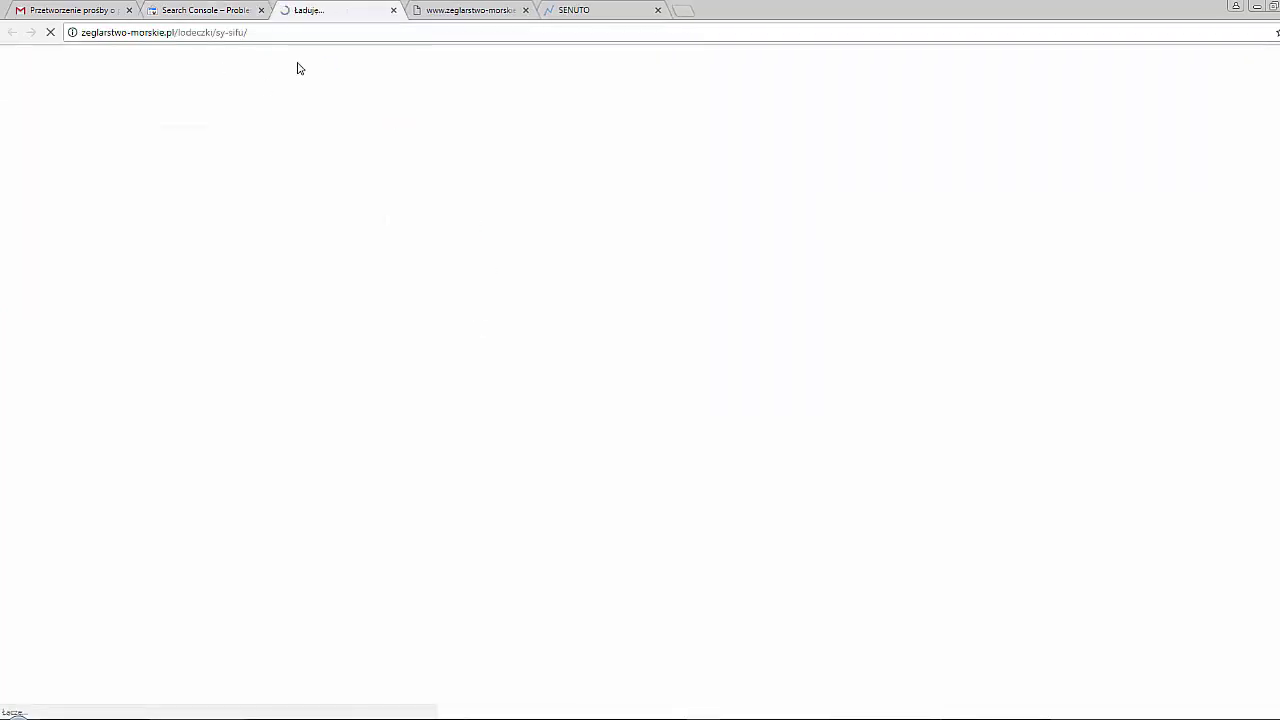
{"action": "left_click", "coordinate": [525, 10]}
{"action": "left_click", "coordinate": [393, 10]}
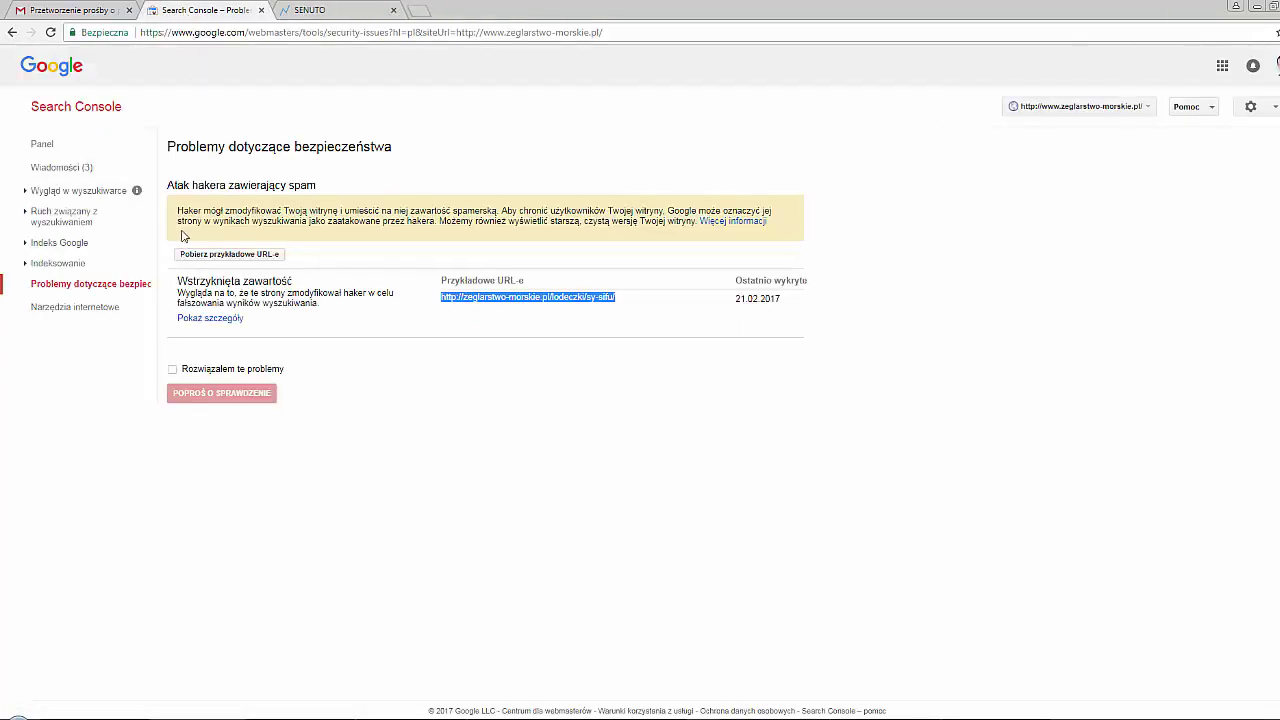
Mark the security problems as resolved and fill in a review request explaining the change of domain subscriber and the complete server cleanup.
{"action": "left_click", "coordinate": [207, 368]}
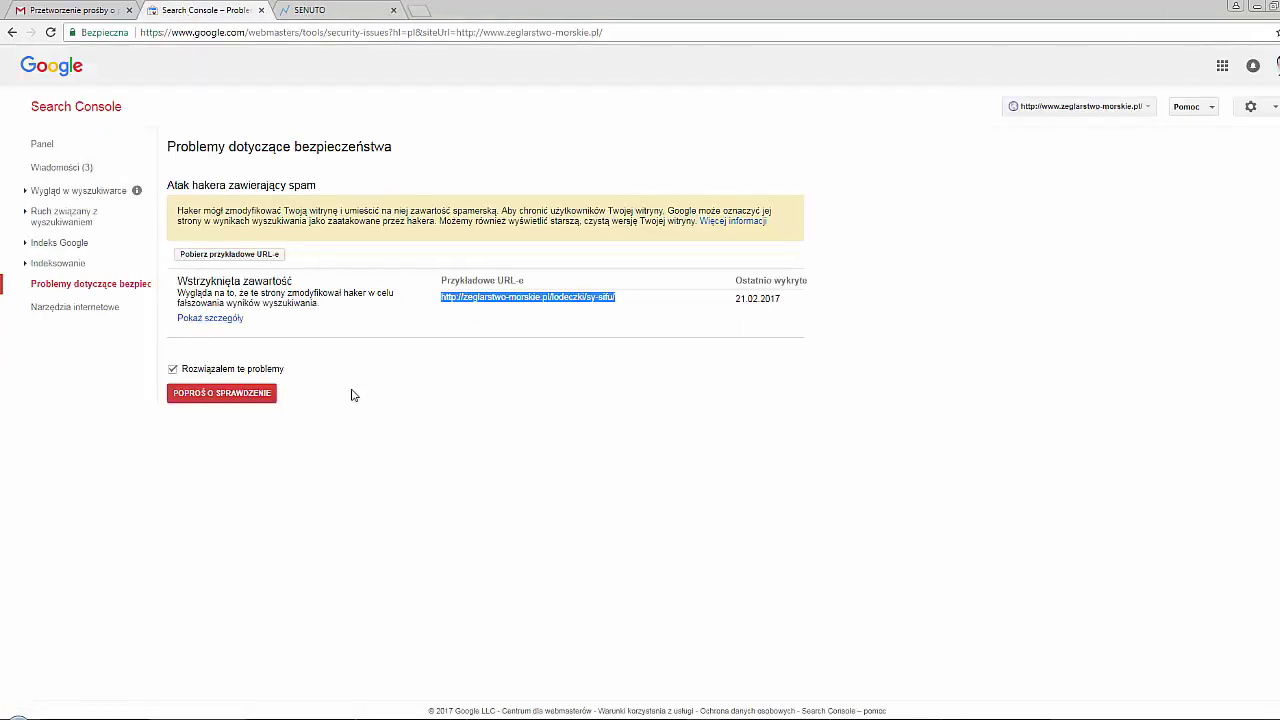
{"action": "left_click", "coordinate": [231, 393]}
{"action": "left_click", "coordinate": [654, 424]}
{"action": "left_click_drag", "start_coordinate": [809, 429], "coordinate": [891, 609]}
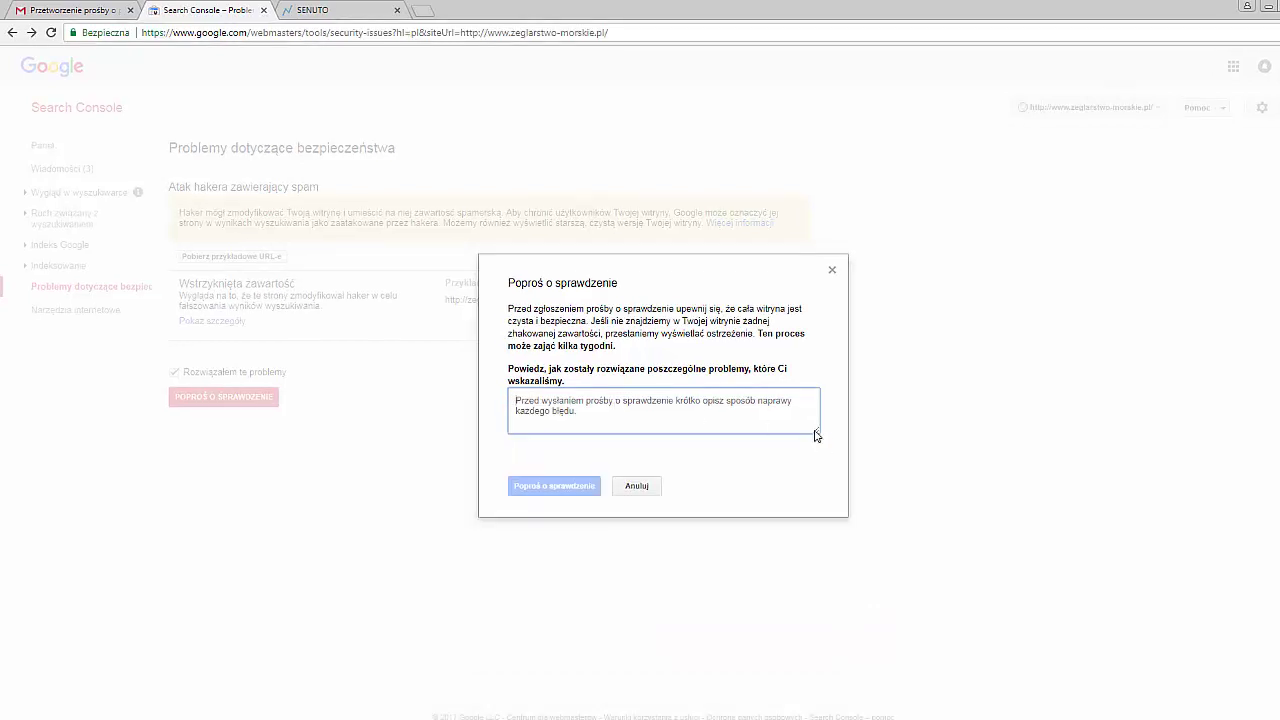
{"action": "left_click_drag", "start_coordinate": [818, 434], "coordinate": [908, 668]}
{"action": "type", "text": "Informuję, że domena zeglarstwo-morskie.pl zmieniła swojego abonenta. W związku z tym zawartość całej strony zeglarstwo-morskie.pl została całkowicie wyczyszczona z serwera i zostanie zbudowana od początku na nowym serwerze. Aktualnie w Problemach dotyczących zabezpieczeń Search Console widnieje komunikat, że haker mógł zmodyfikować witrynę i umieścić w niej zawartość spamerską. Przykładowy adres URL, który był zainfekowany na stronie poprzedniego abonenta http://zeglarstwo-morskie.pl/lodeczki/sy-sifu/. Aktualnie ten problem został rozwiązany, ponieważ zawartość domeny zeglarstwo-morskie.pl została całkowicie wyczyszczona z serwera. Aktualnie strona nie zawiera żadnych aktywnych podstron, ponieważ czekam na usunięcie wszelkich problemów związanych z bezpieczeństwem użytkowników wyszukiwarki Google. Proszę o pozytywne rozpatrzenie i usunięcie problemów bezpieczeństwa zeglarstwo-morskie.pl."}
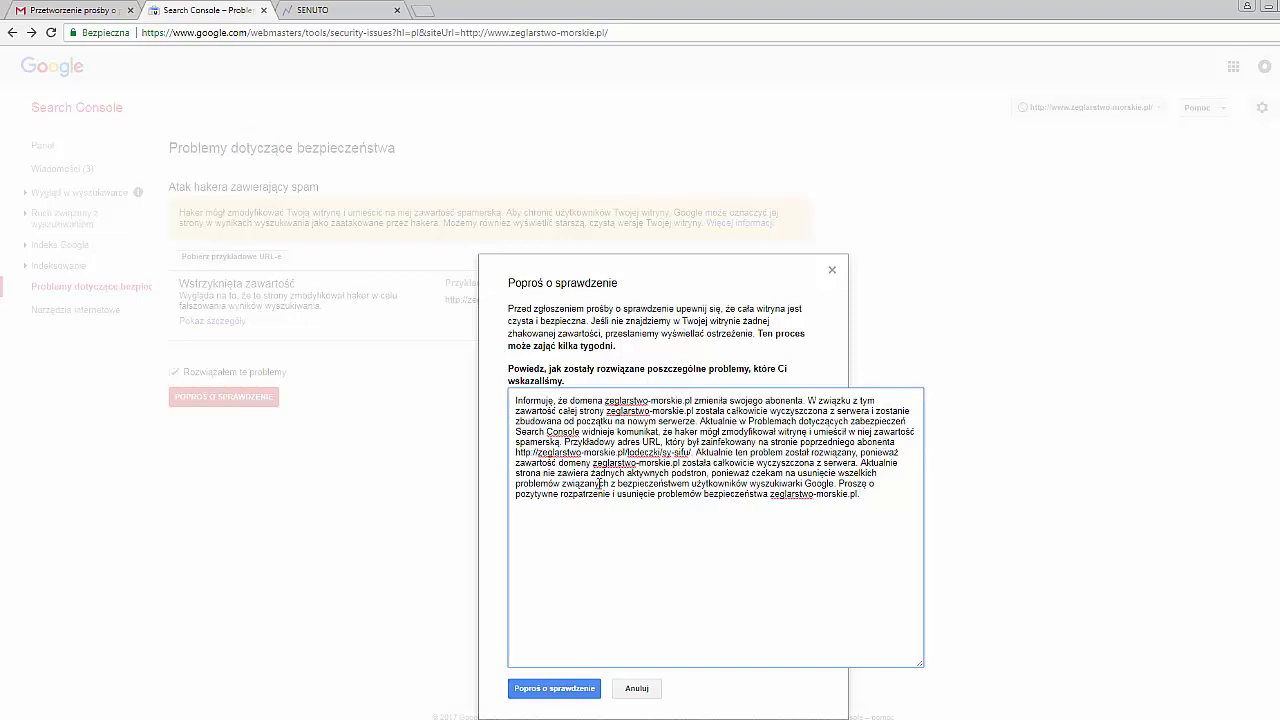
Highlight the infected example URL in the explanation, move the request dialog aside to reveal the issue, and submit the review request.
{"action": "left_click_drag", "start_coordinate": [691, 452], "coordinate": [505, 458]}
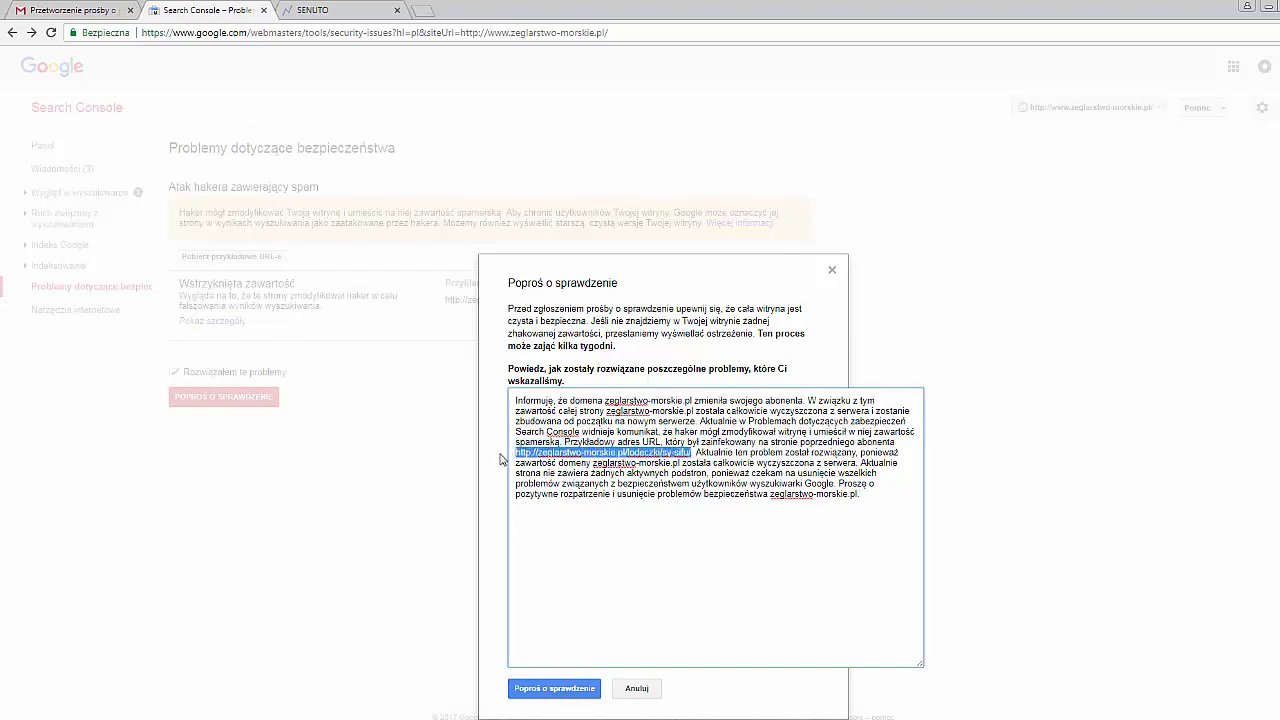
{"action": "left_click_drag", "start_coordinate": [705, 285], "coordinate": [1008, 255]}
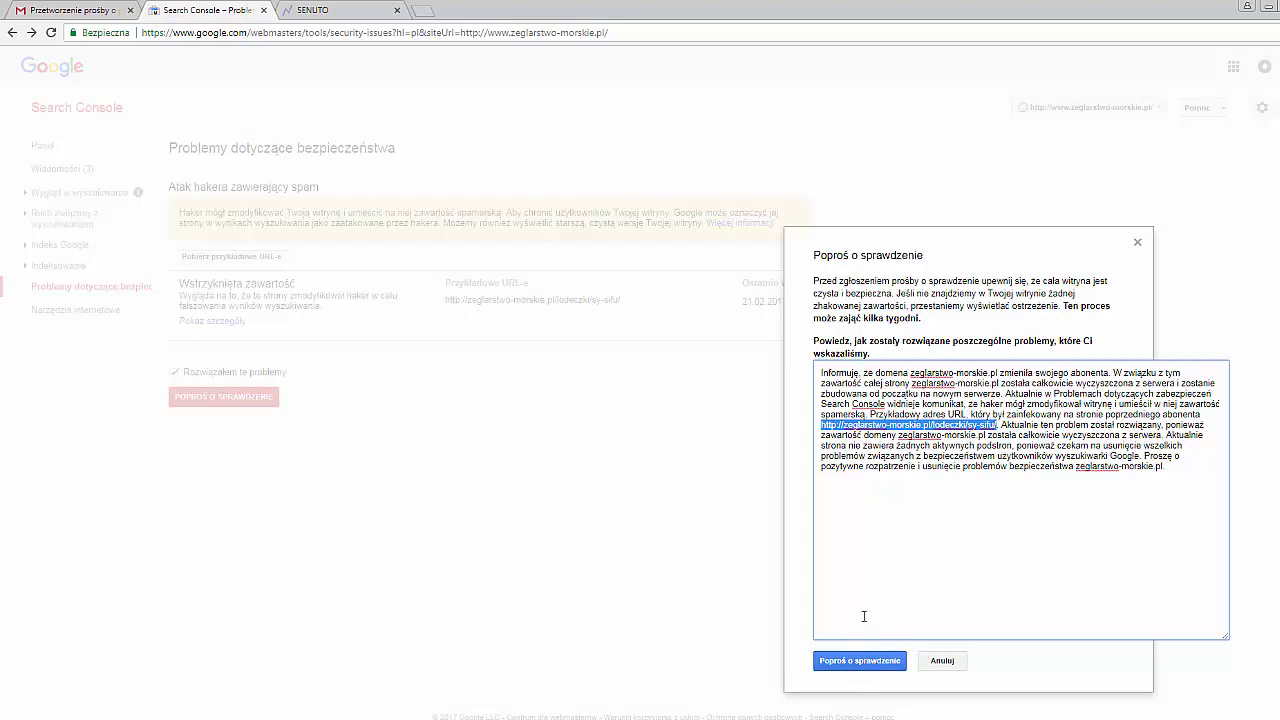
{"action": "left_click", "coordinate": [879, 665]}
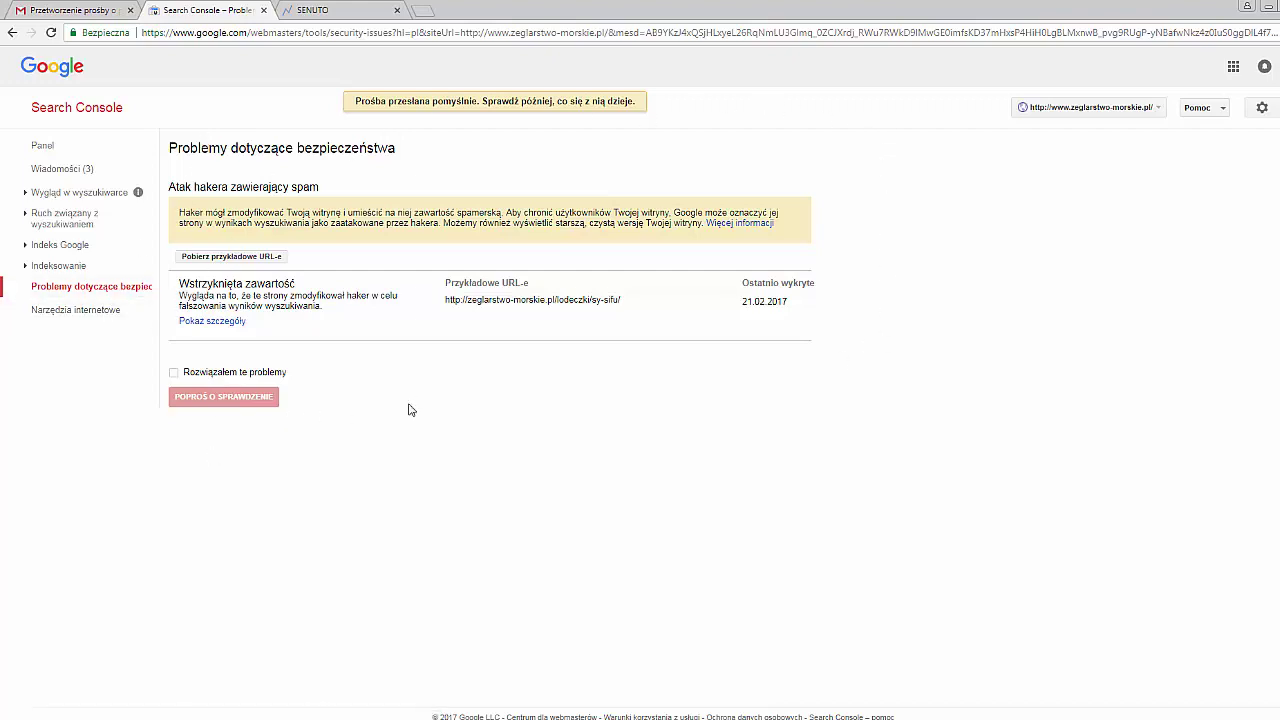
Check the site's manual actions report again after the submission and reopen the security issues report.
{"action": "left_click", "coordinate": [50, 218]}
{"action": "left_click", "coordinate": [75, 292]}
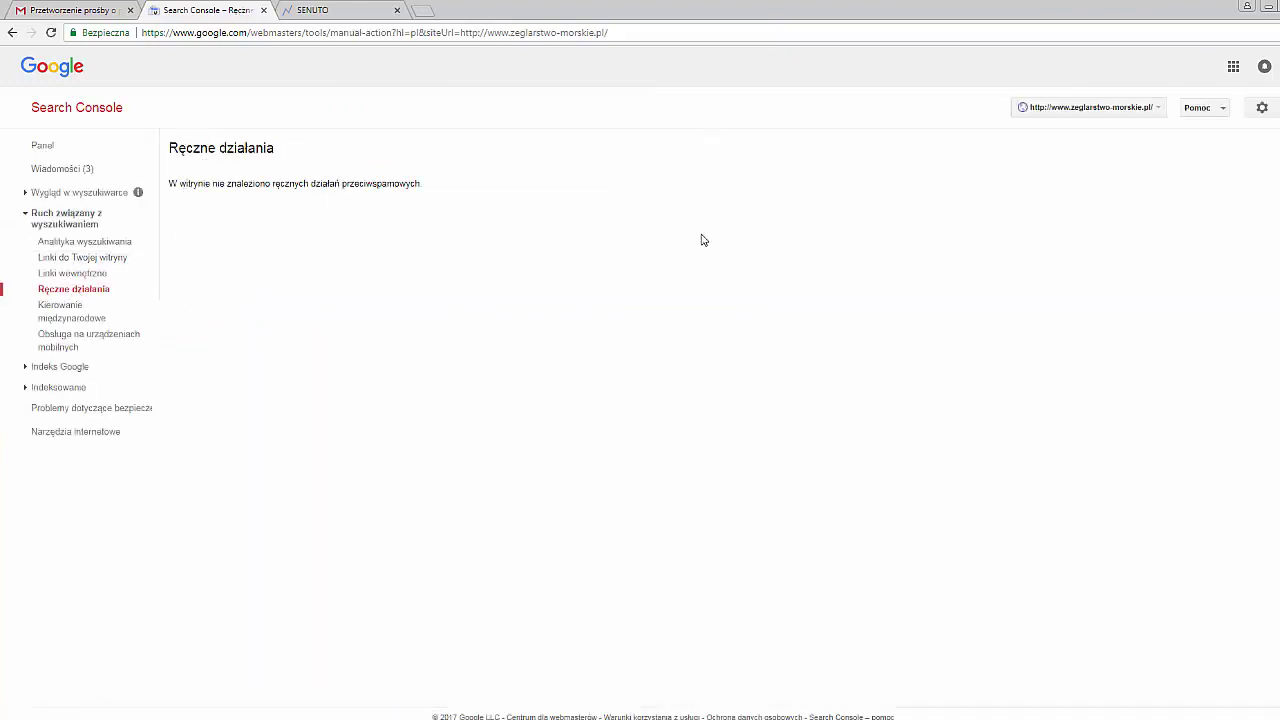
{"action": "left_click", "coordinate": [63, 407]}
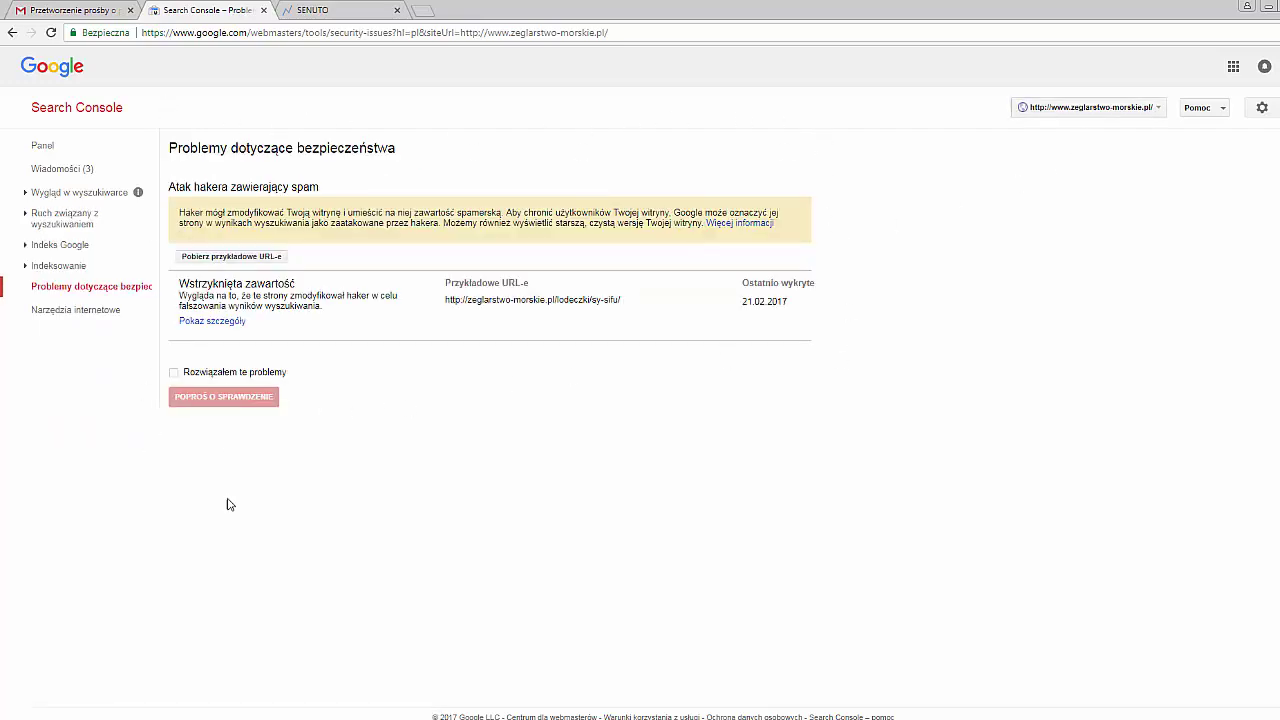
{"action": "left_click", "coordinate": [1068, 106]}
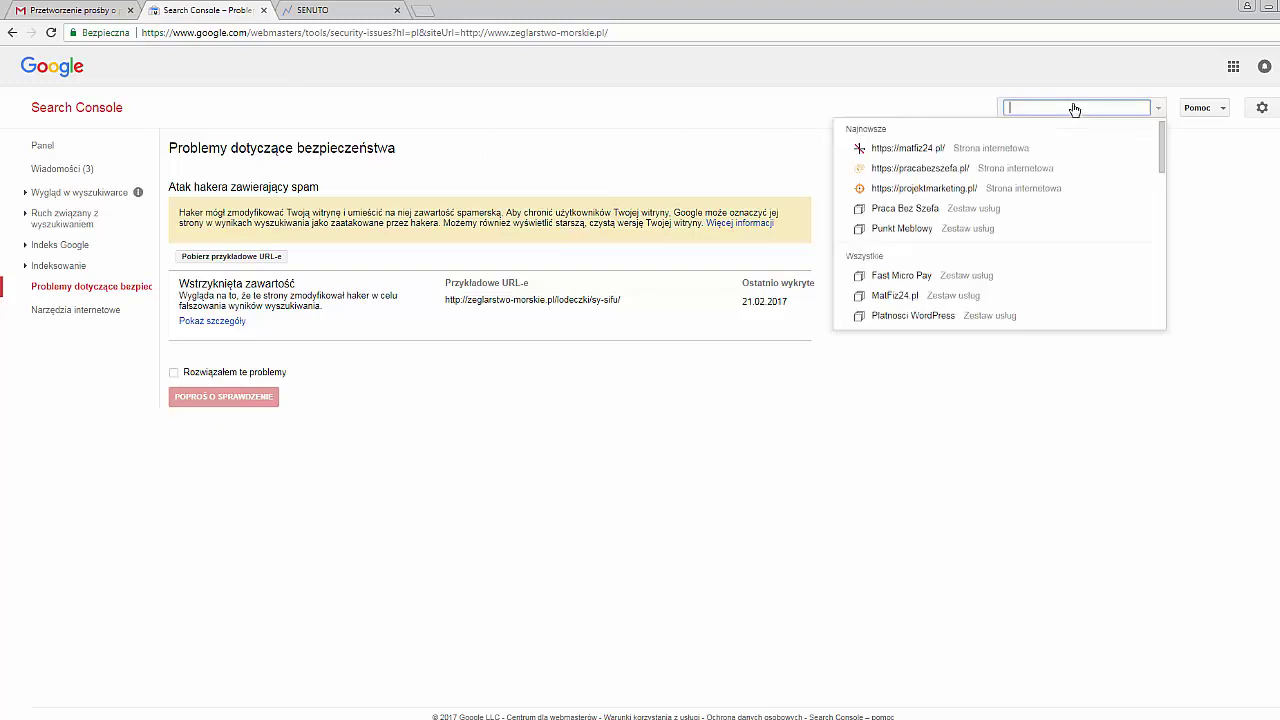
{"action": "left_click", "coordinate": [930, 149]}
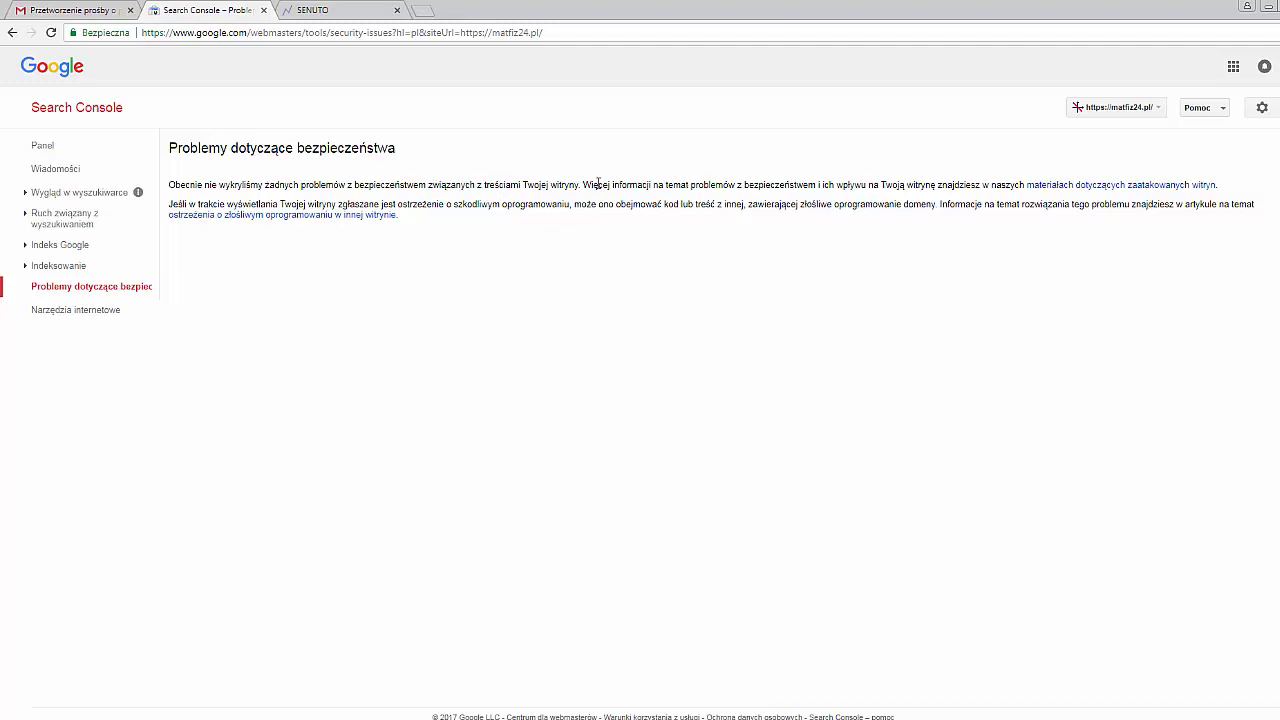
{"action": "left_click", "coordinate": [1134, 110]}
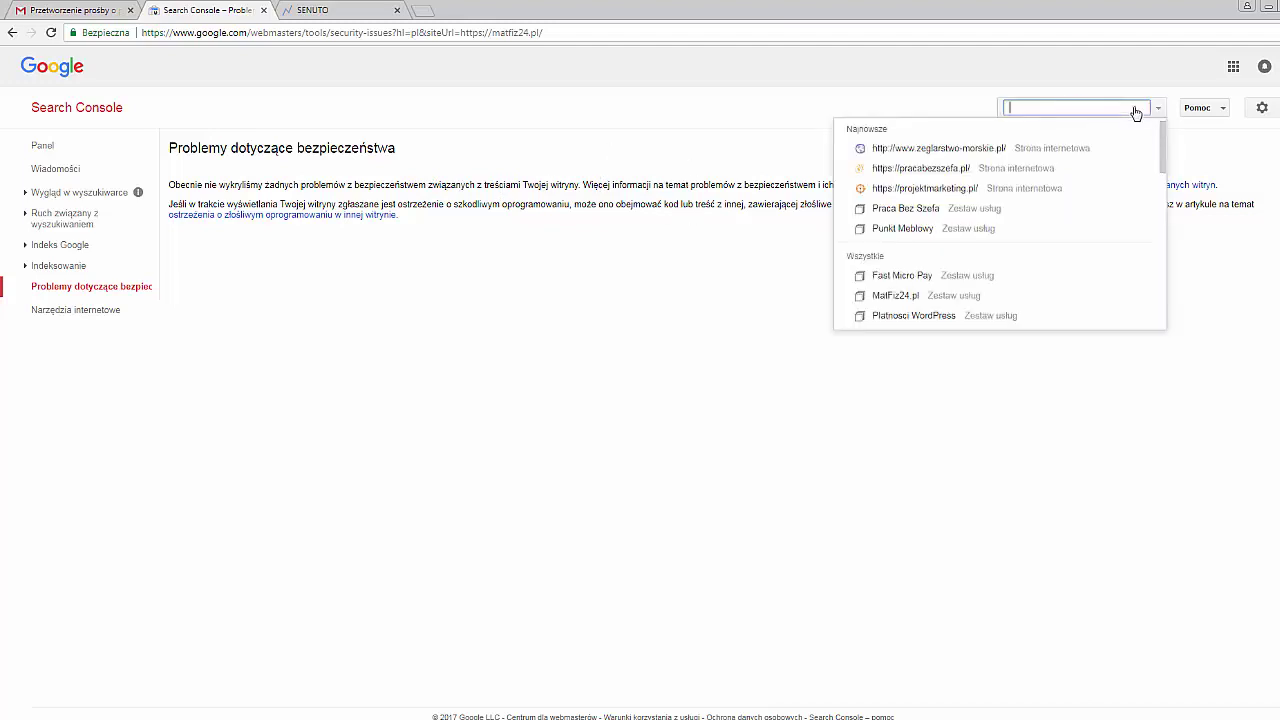
{"action": "left_click", "coordinate": [937, 150]}
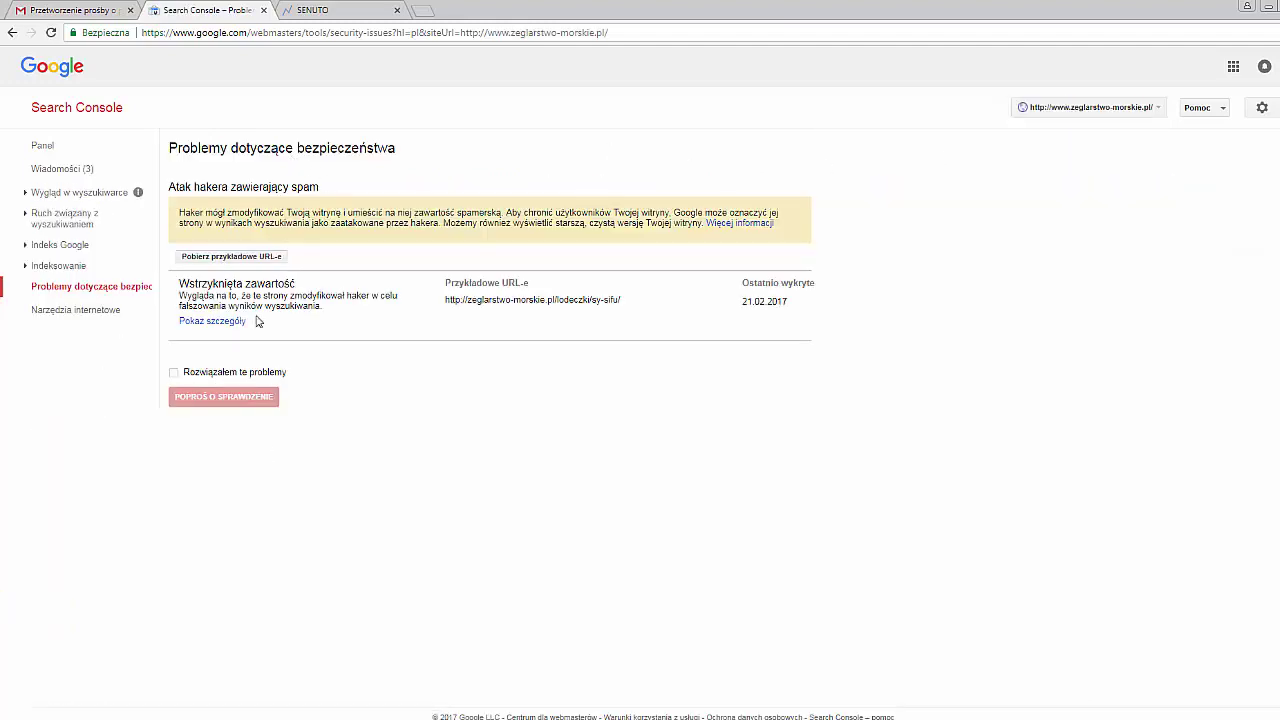